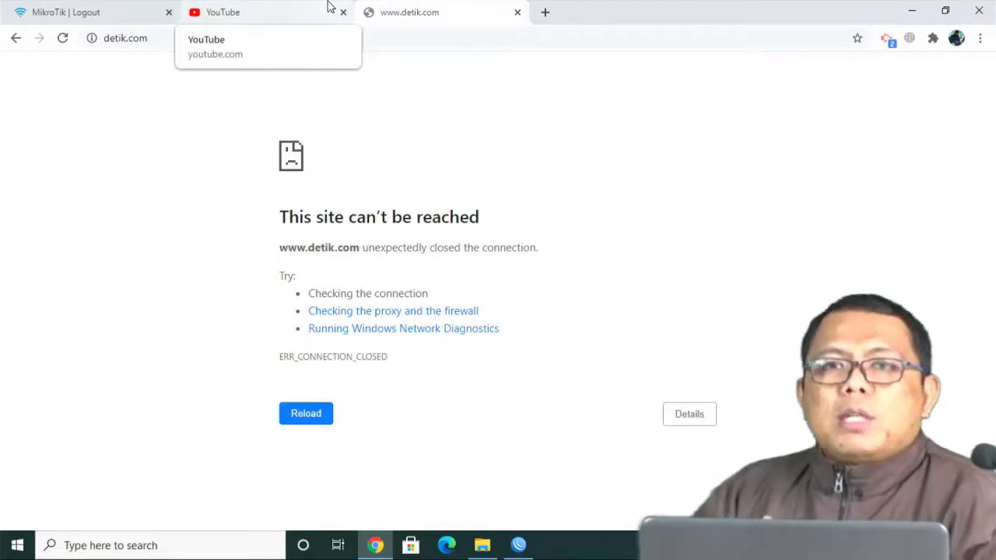
Open the school website smkn1tanjunganom.sch.id in a new browser tab to check that it loads.
click(546, 13)
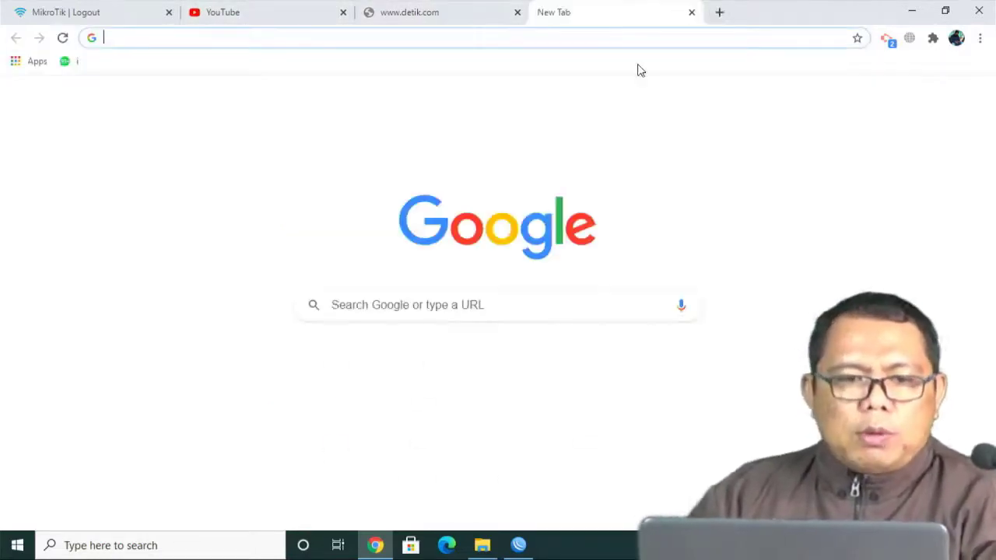
text(smk)
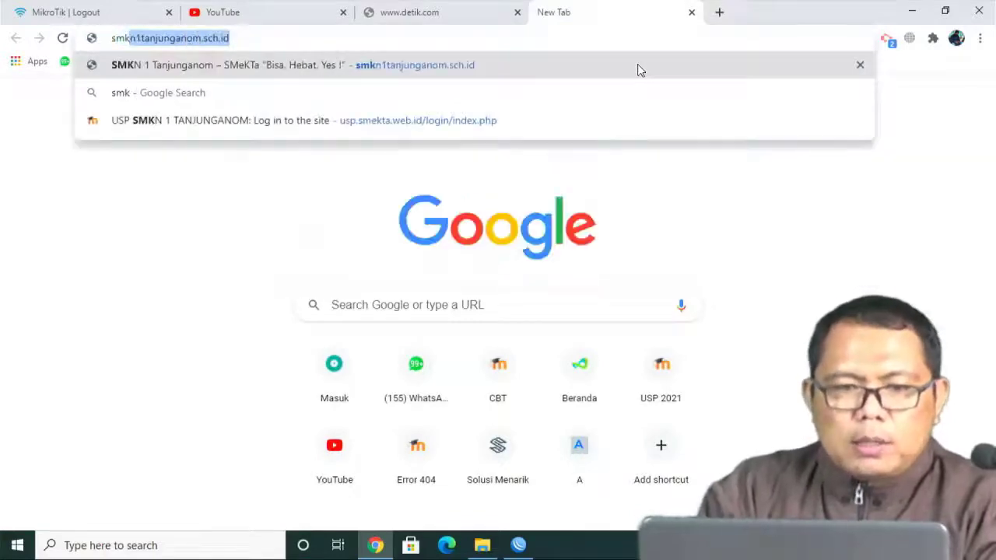
key(Return)
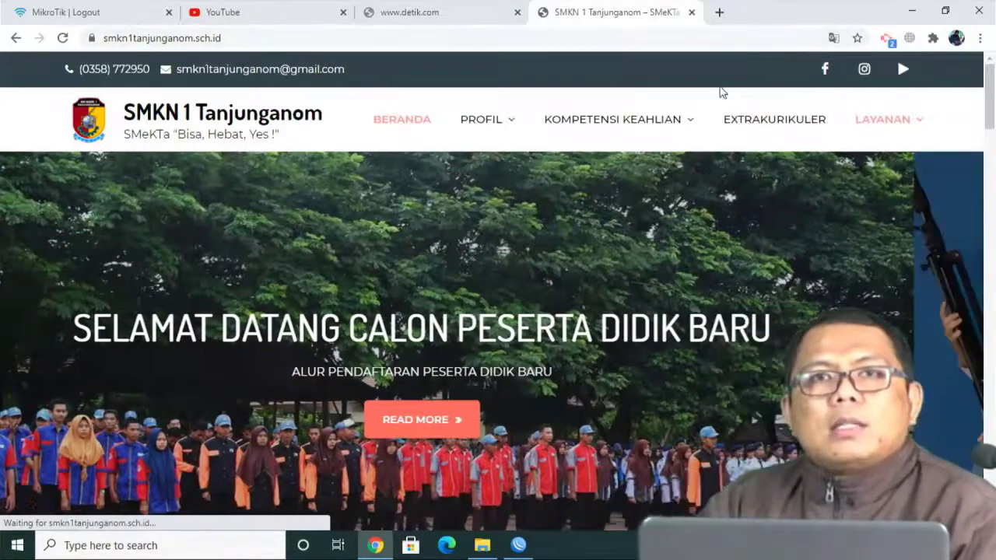
mouse_move(682, 103)
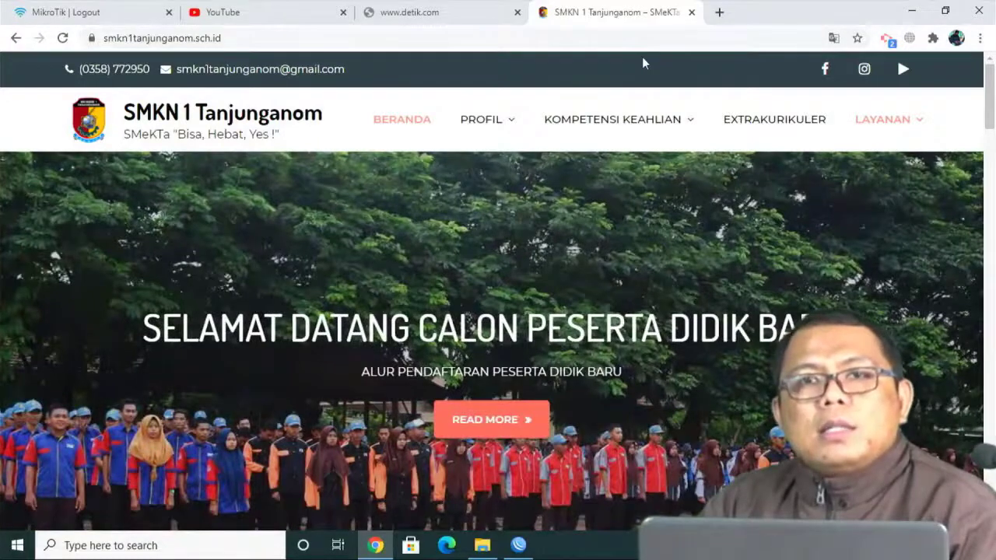
mouse_move(658, 122)
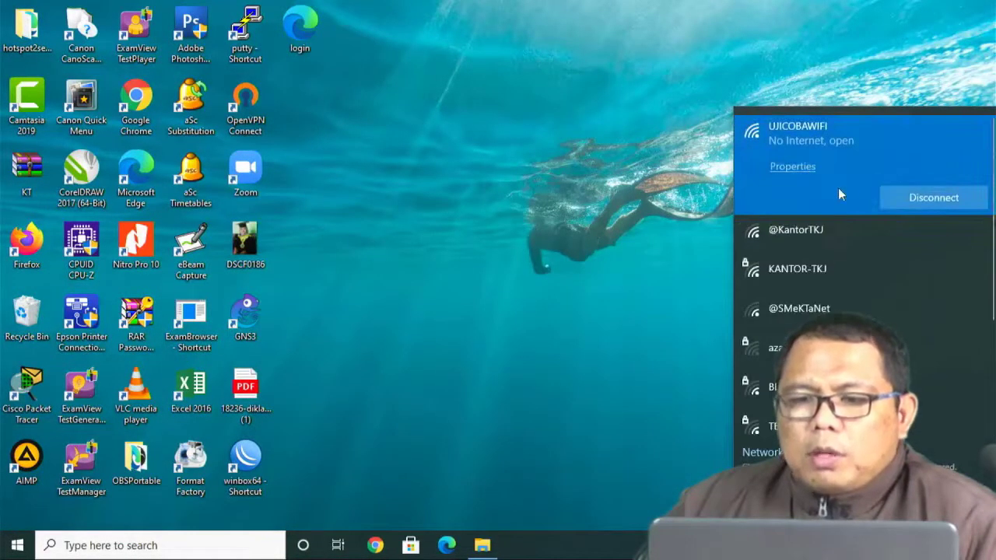
Switch to Chrome and go to the hotspot login page at smekta.net/login.
click(376, 545)
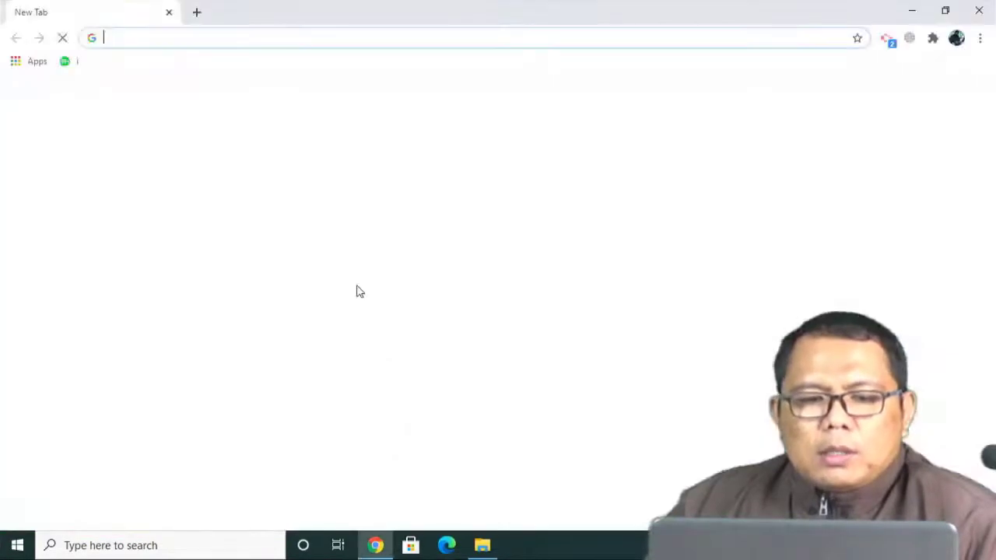
text(sm)
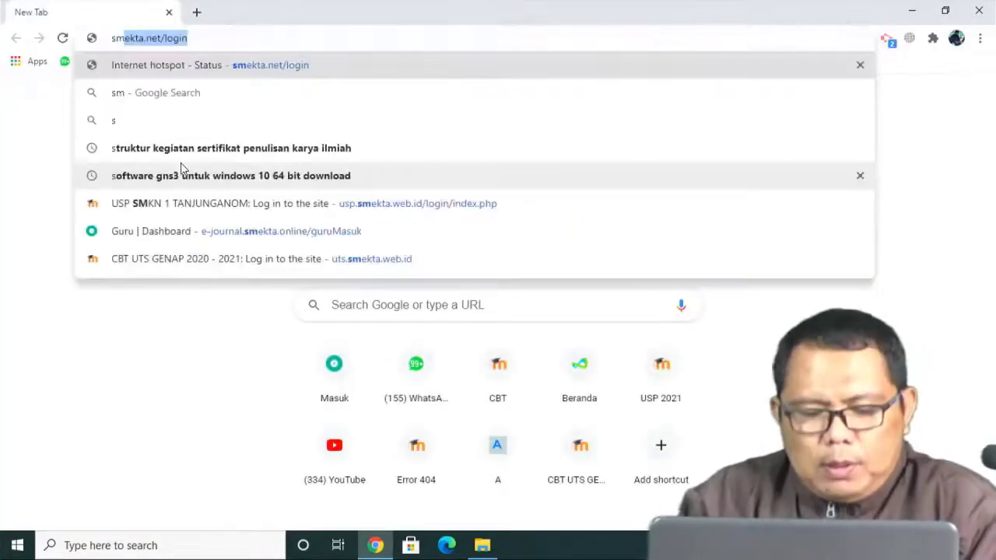
text(ekta)
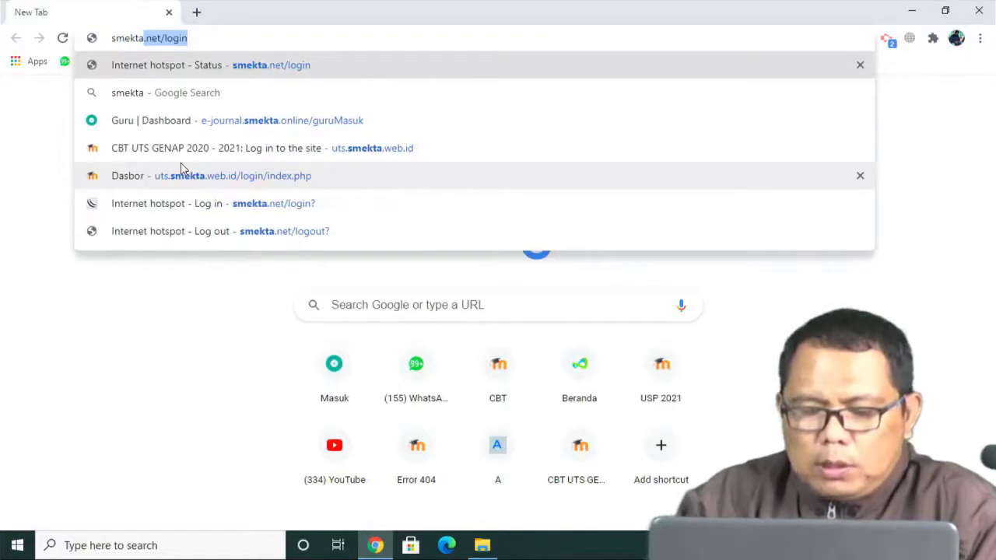
key(Return)
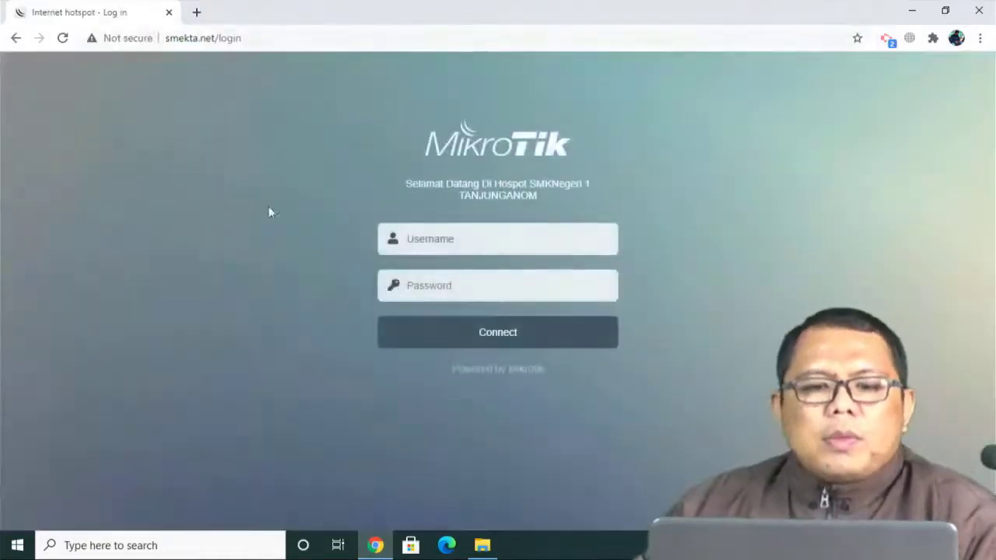
Log in to the hotspot with the username KS and the account password, and dismiss the browser's password warning.
click(407, 239)
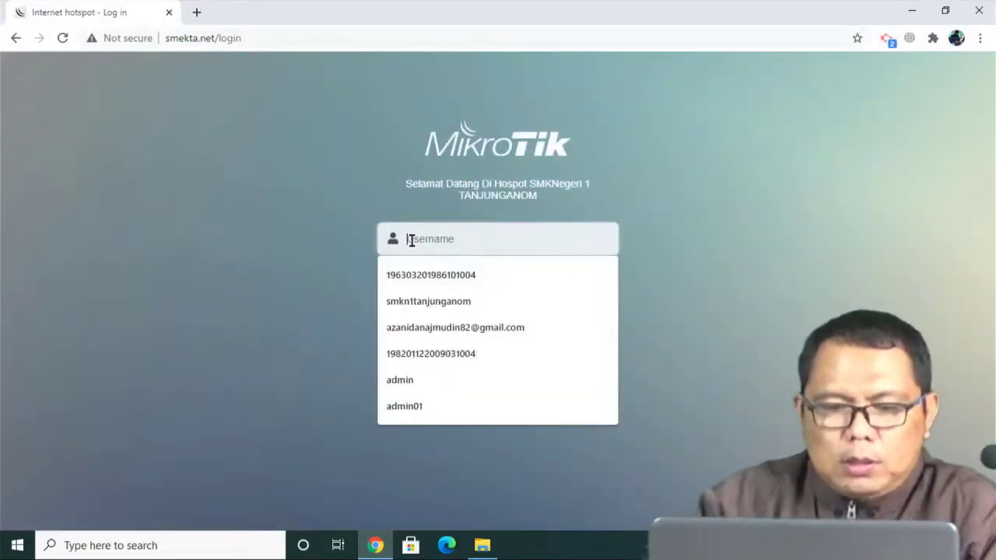
text(KS)
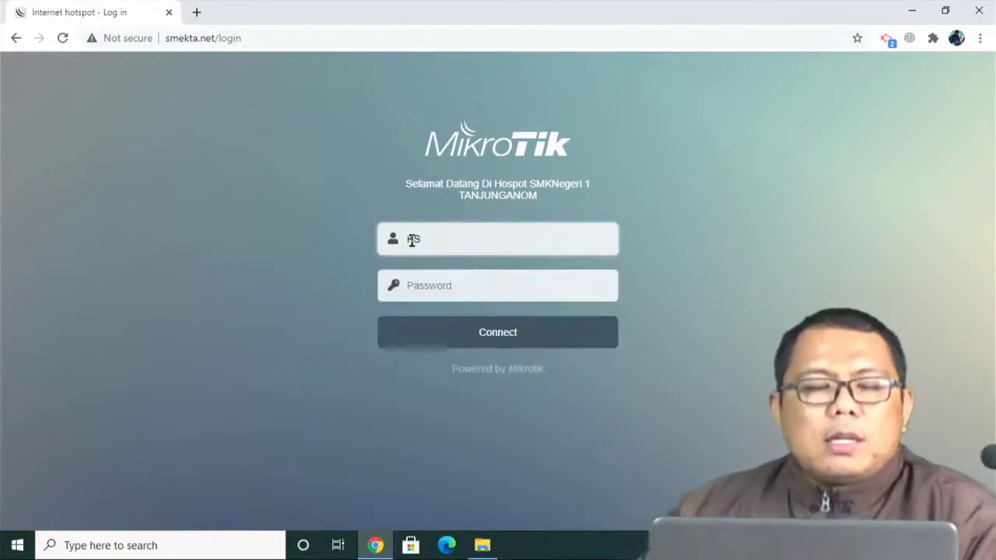
click(414, 284)
text(•)
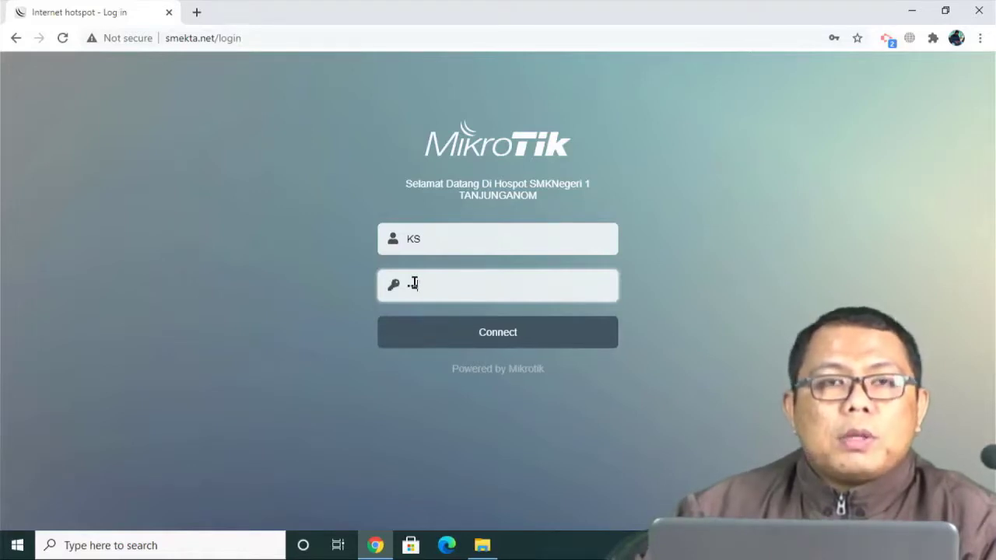
text(••)
click(450, 341)
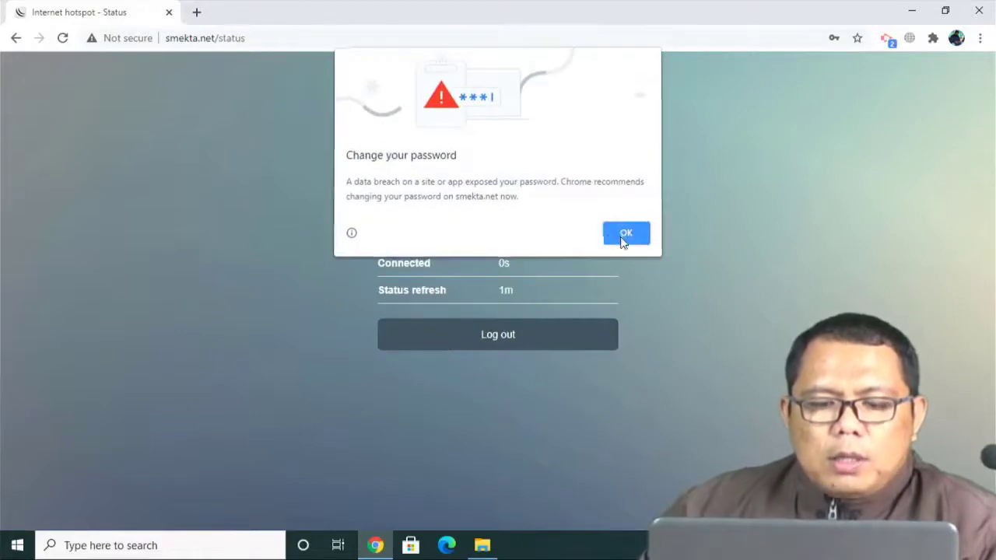
click(622, 238)
Minimize the browser, launch WinBox and connect to the MikroTik router found among the neighbors.
click(912, 11)
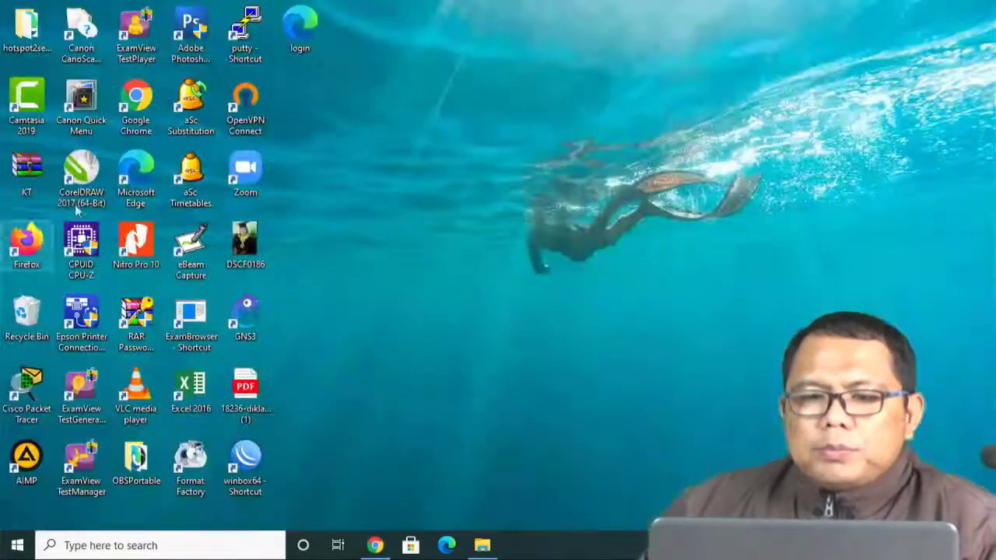
double_click(246, 461)
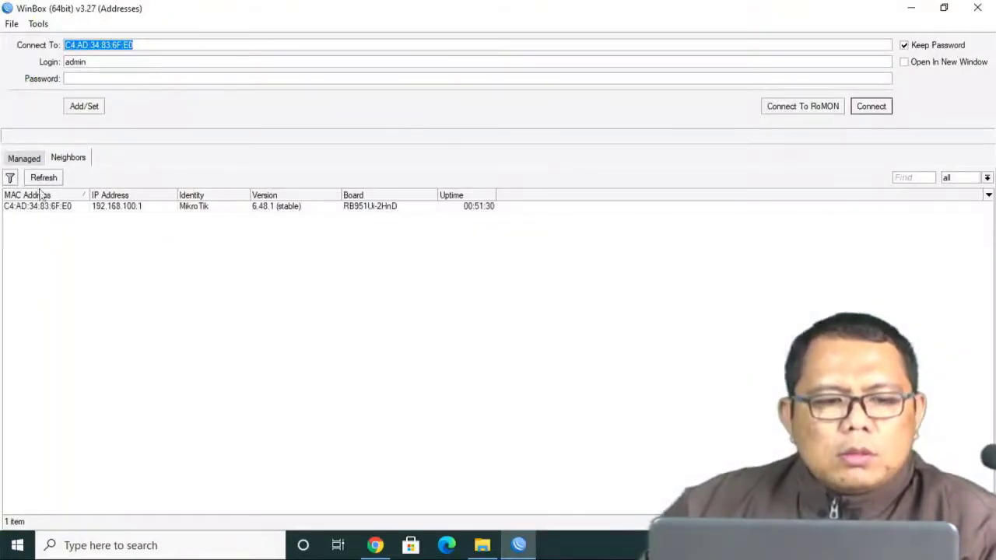
click(35, 209)
click(871, 107)
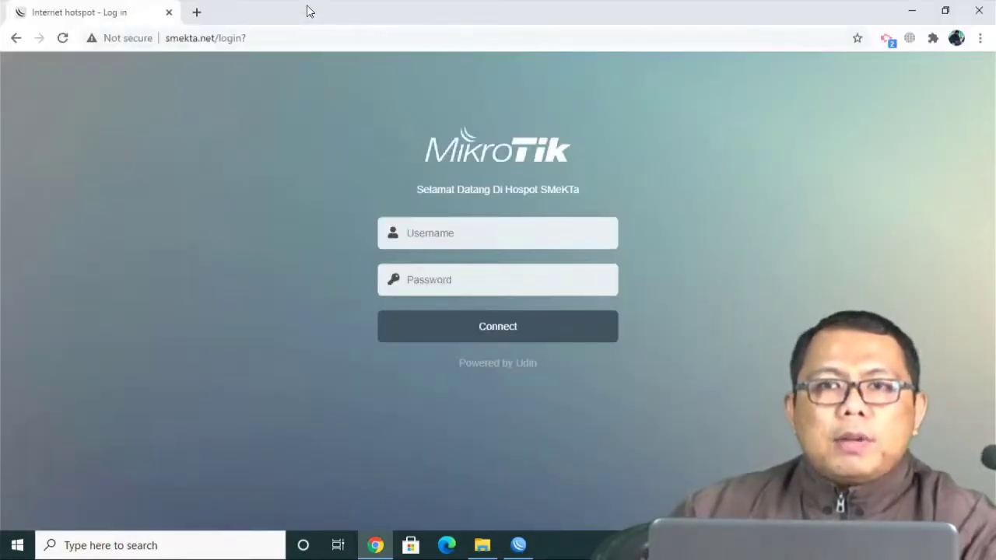
Search Google for "template hotspot mikrotik" in a new browser tab.
click(196, 12)
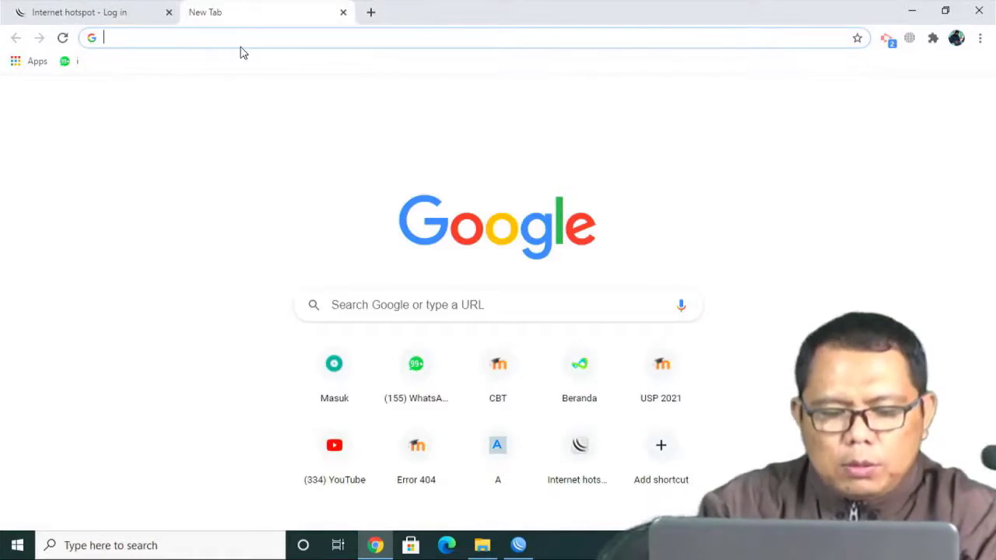
text(temp)
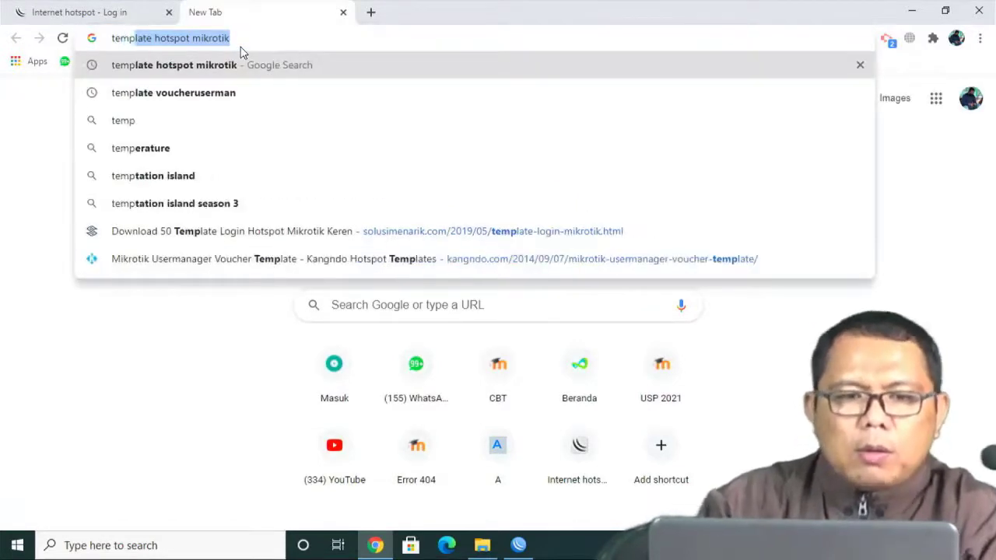
key(Return)
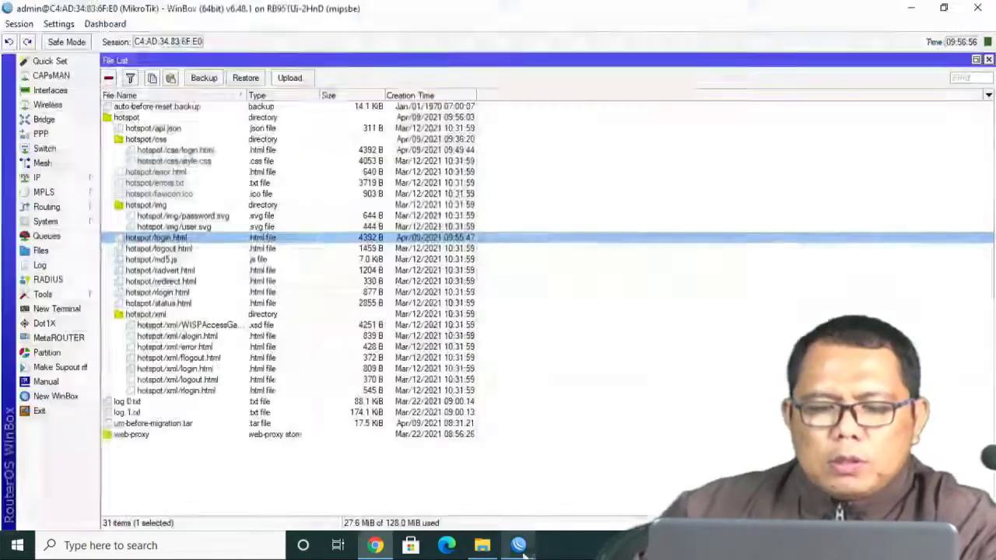
Return to the hotspot login page, log in with the username KS and the account password, and dismiss the password warning.
click(518, 545)
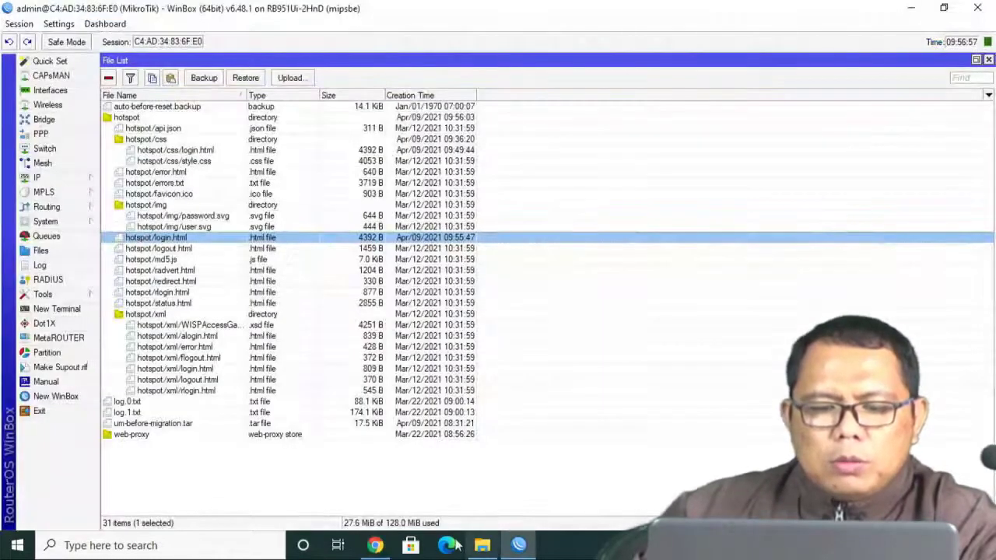
click(375, 545)
click(139, 17)
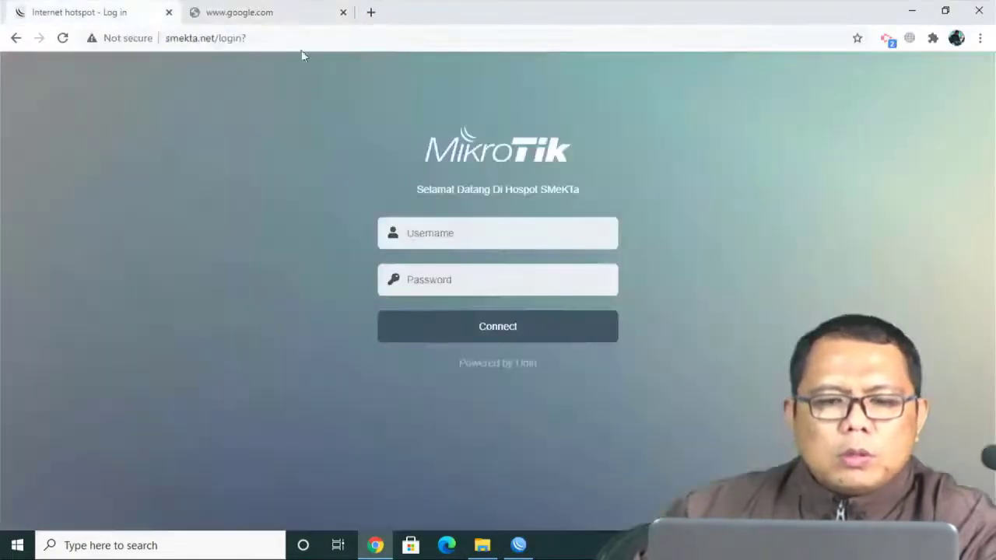
click(411, 235)
text(ws)
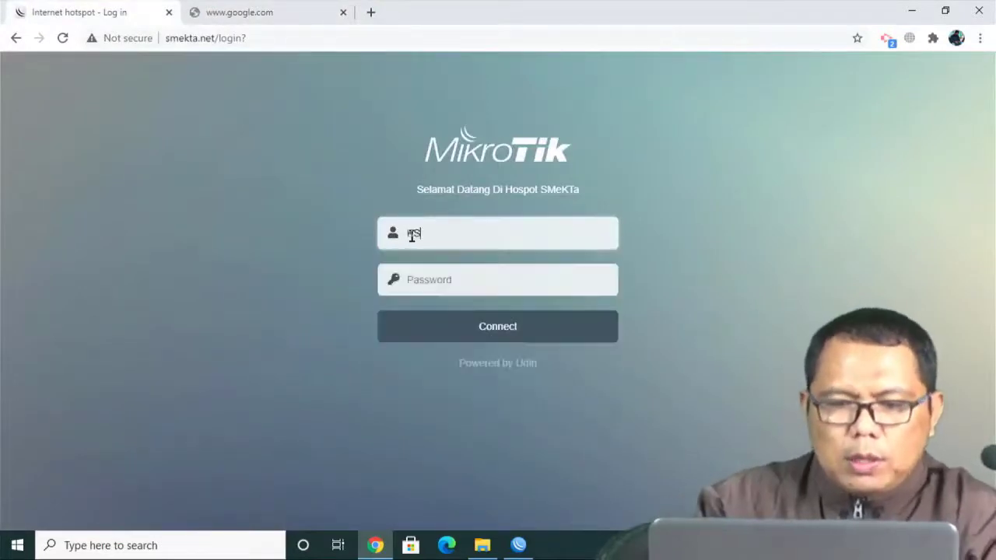
click(425, 279)
text(•)
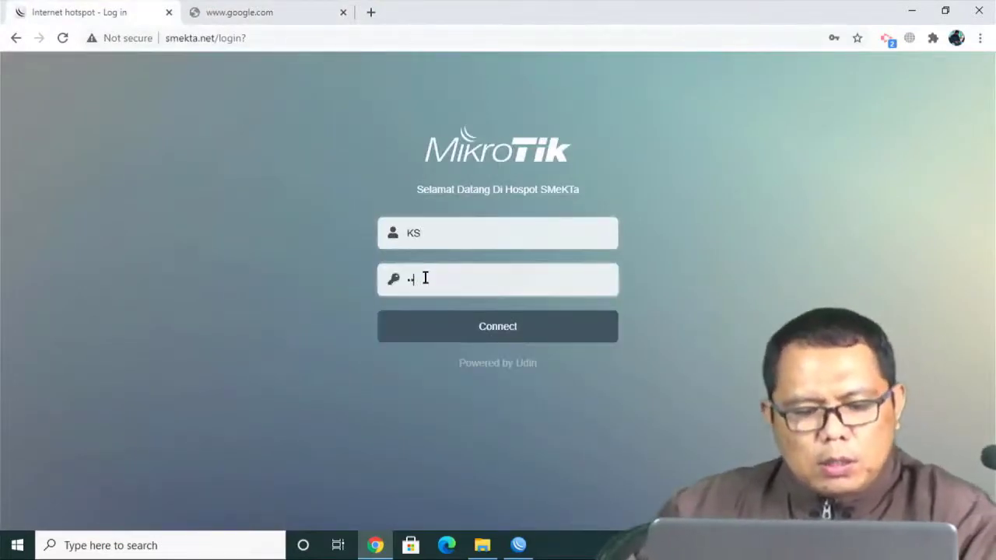
click(460, 330)
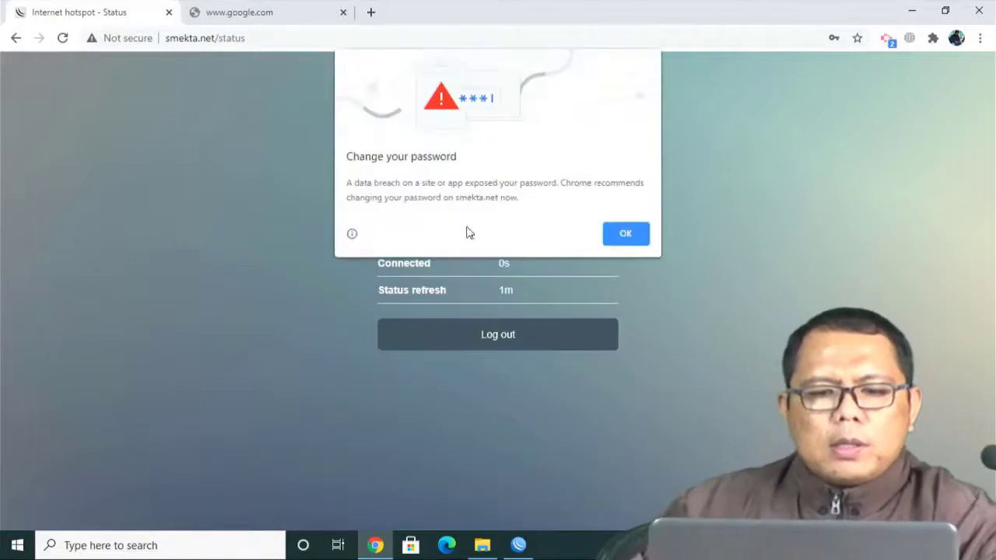
click(617, 230)
Reload the template search and open the solusimenarik.com article "Download 50 Template Login Hotspot Mikrotik Keren".
click(272, 19)
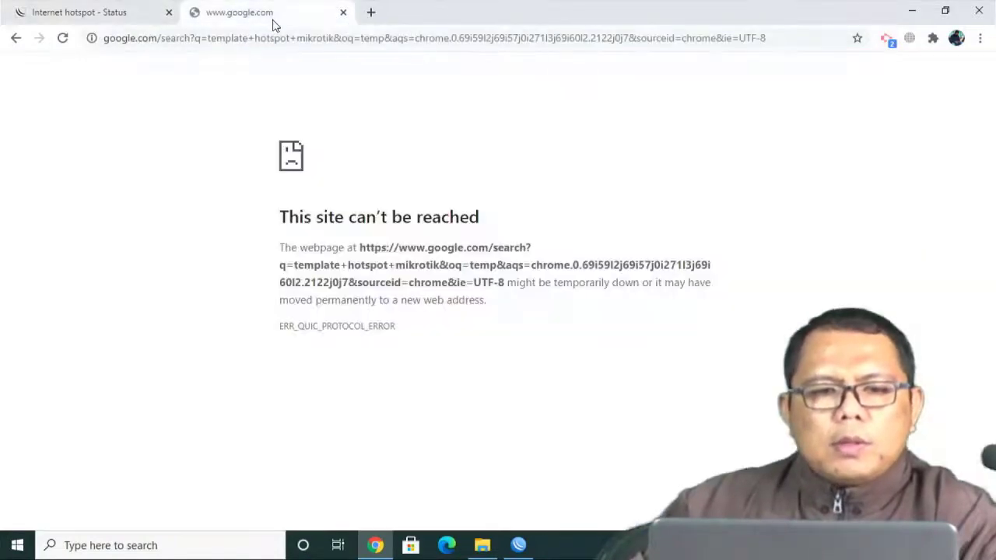
key(F5)
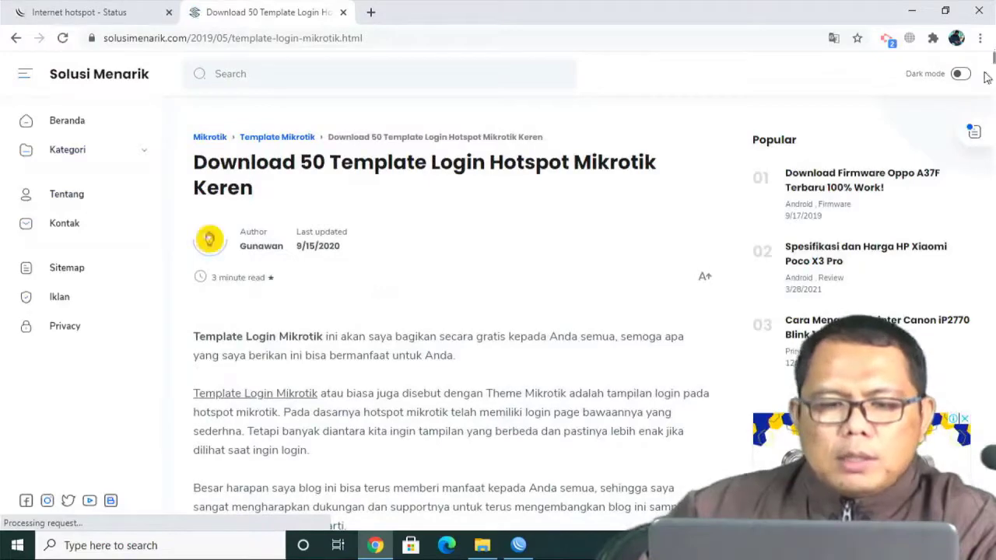
Download the Skynet Template Login Mikrotik archive, going through the Safelink page to its MediaFire file page.
drag(994, 64, 994, 92)
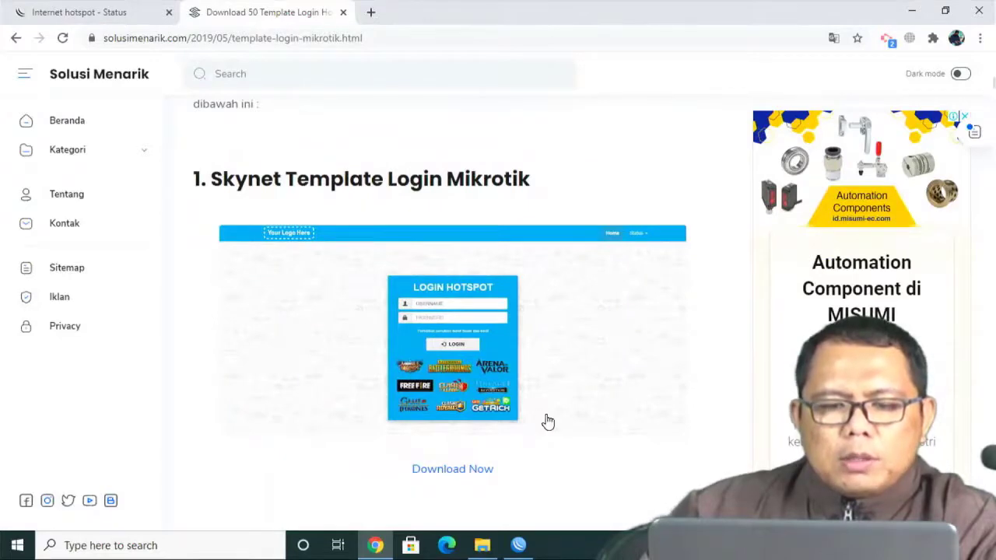
click(461, 472)
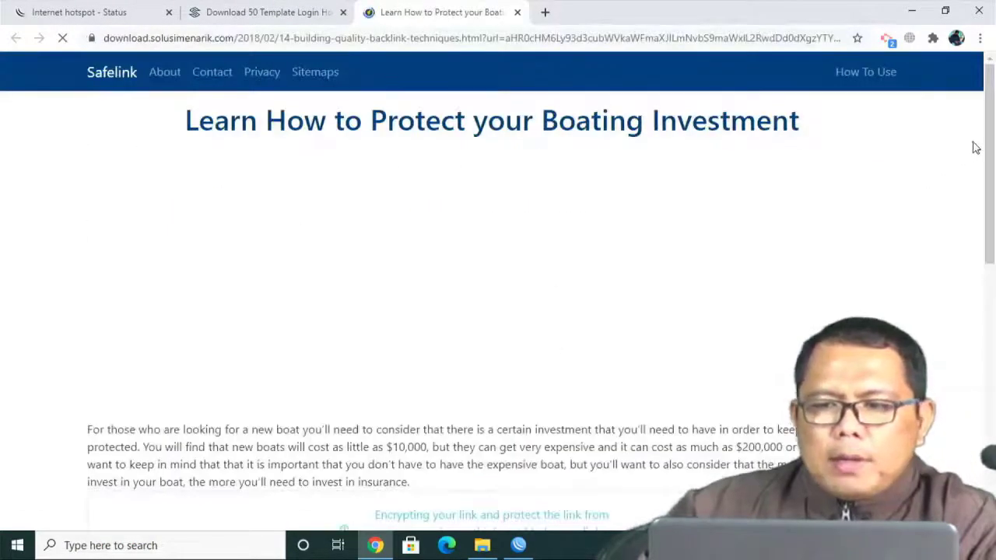
scroll(985, 234, down, 3)
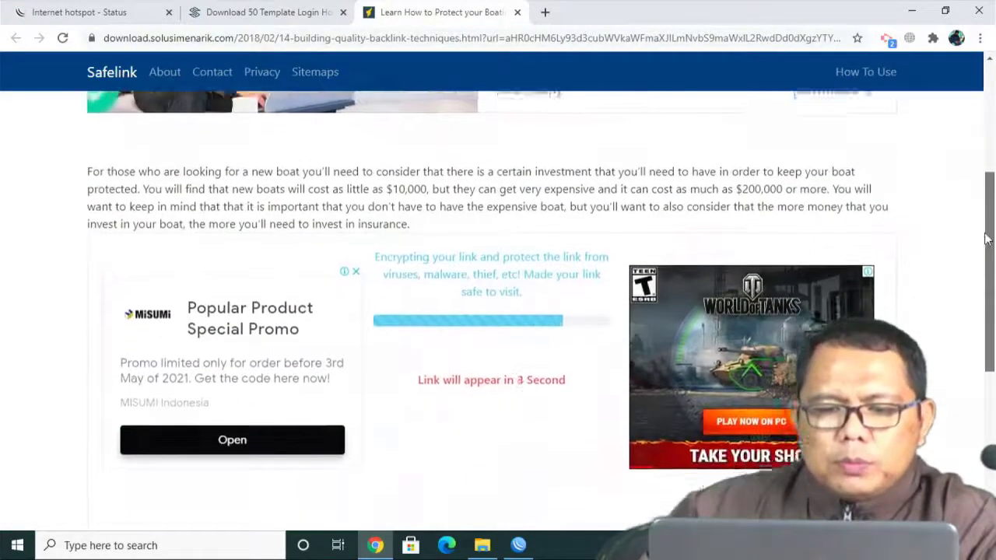
scroll(985, 240, down, 1)
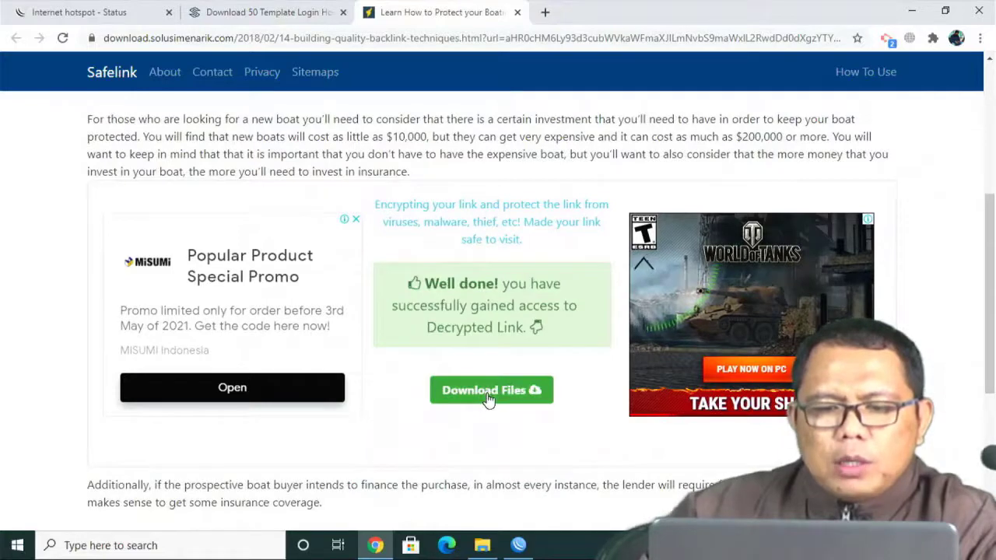
click(487, 399)
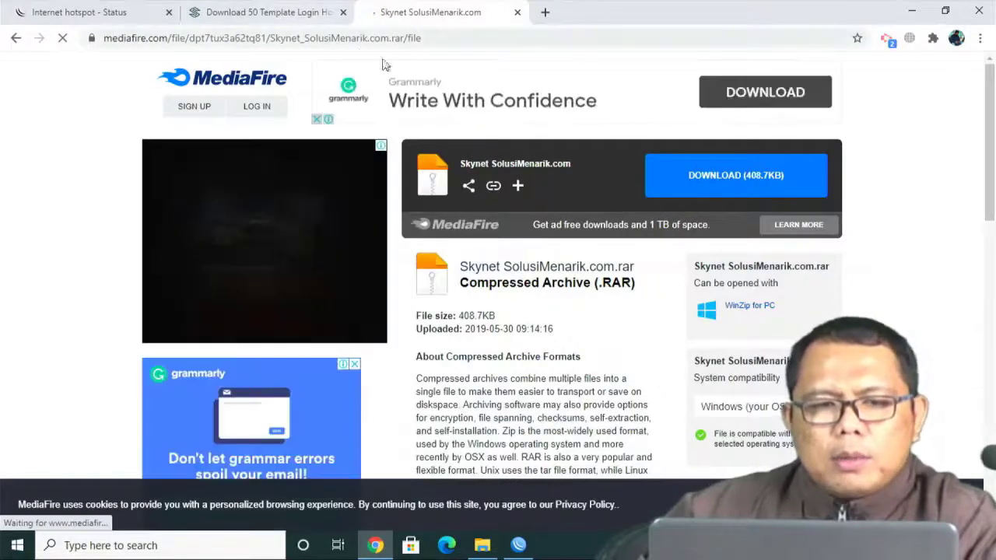
click(682, 184)
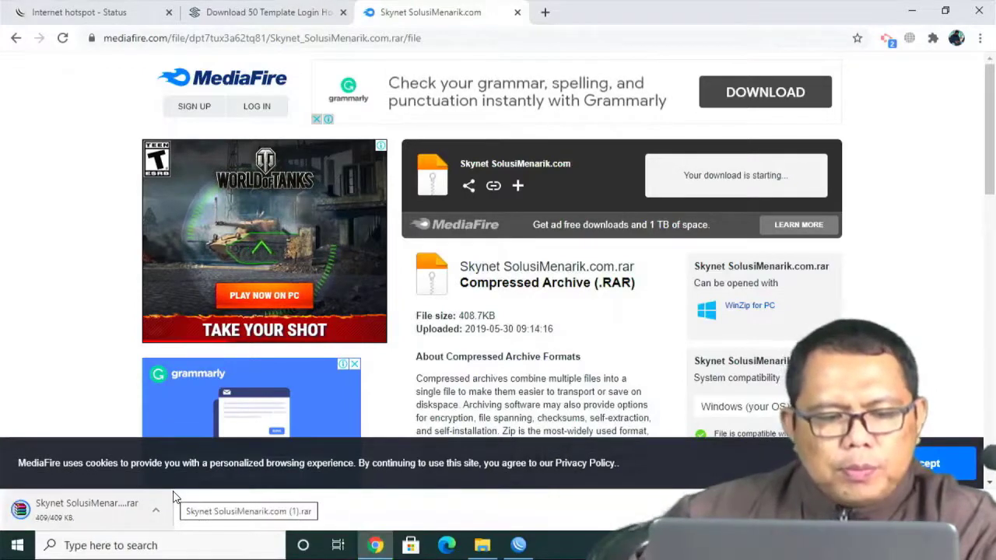
Extract the newly downloaded Skynet SolusiMenarik.com (1) archive in Downloads into a folder of its own name.
click(481, 546)
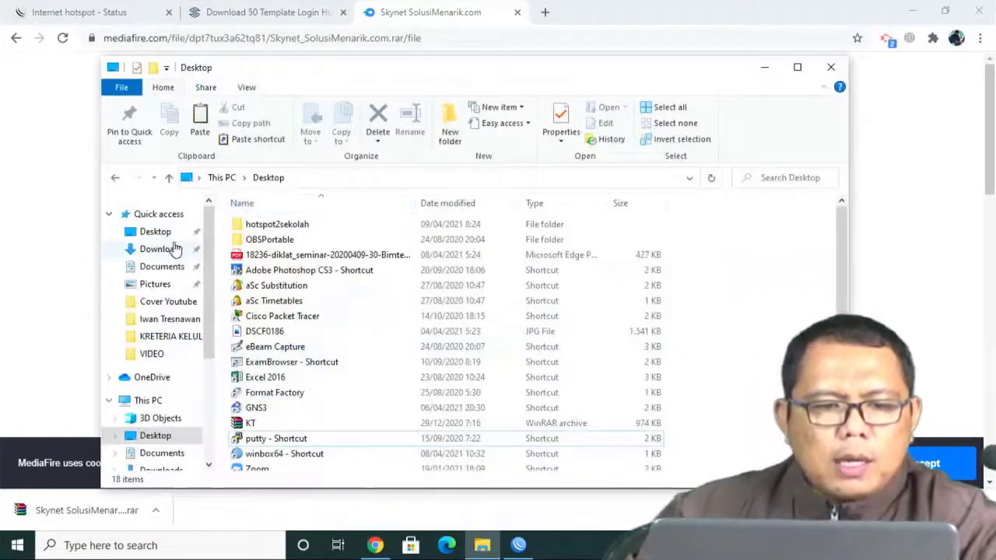
click(163, 249)
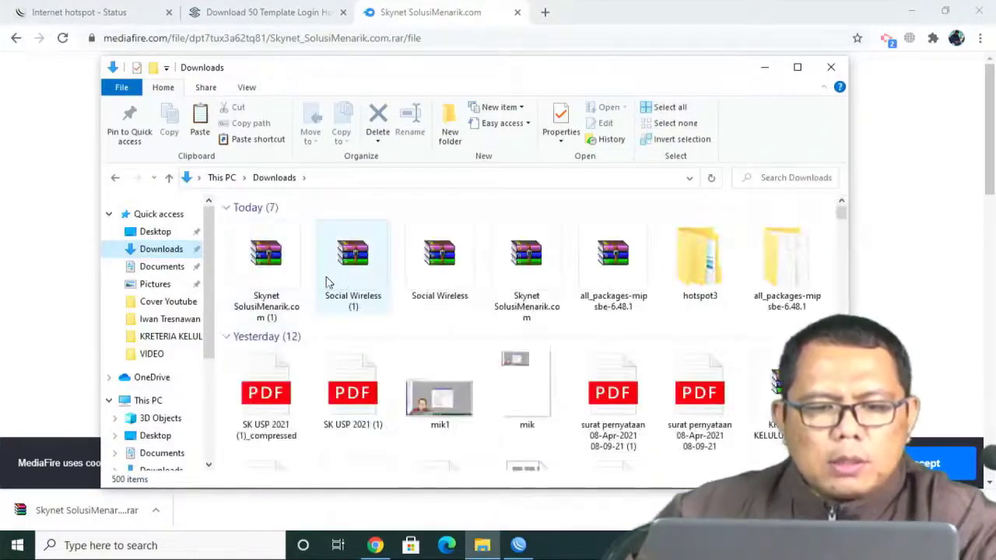
click(264, 257)
right_click(273, 262)
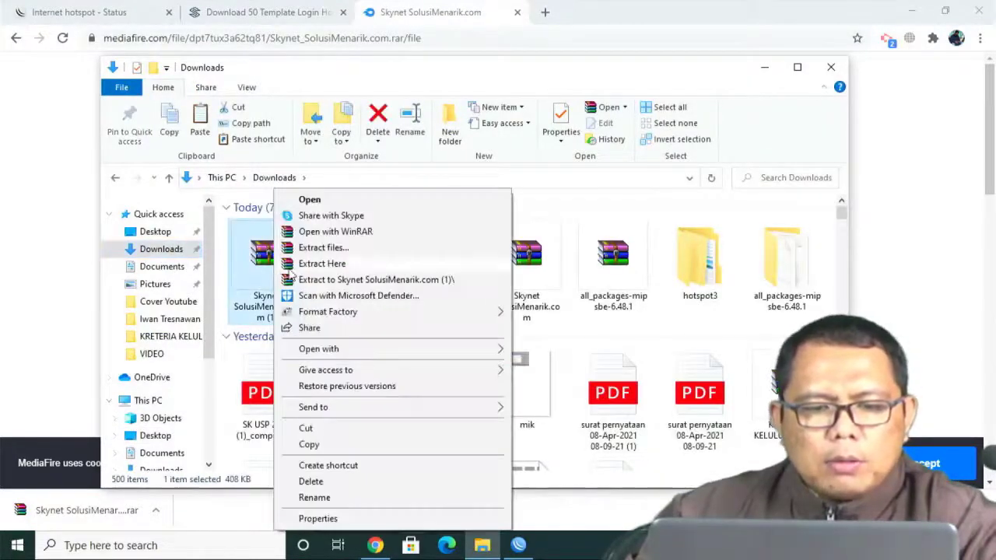
click(358, 279)
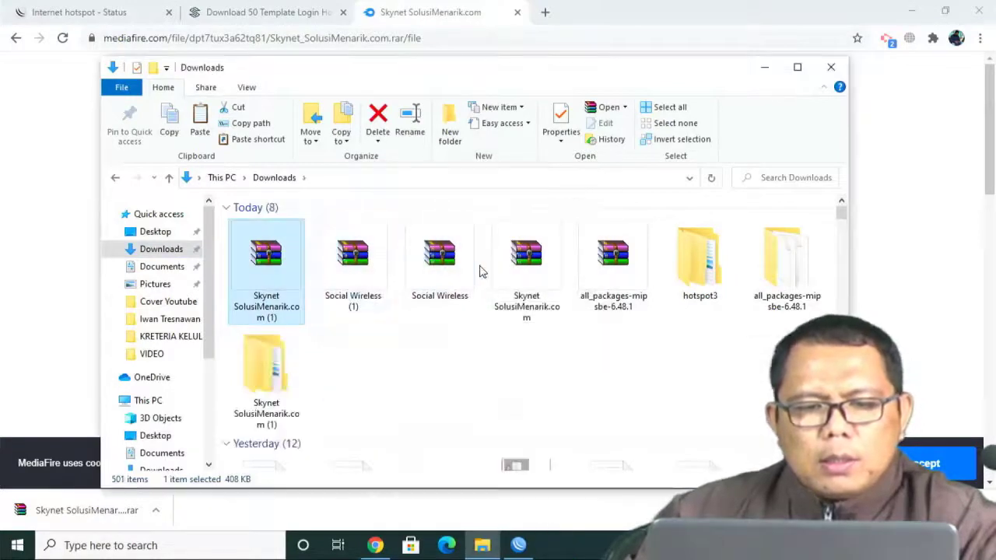
Check the contents of the Skynet template folder inside the extracted folder and copy the whole Skynet folder.
double_click(282, 367)
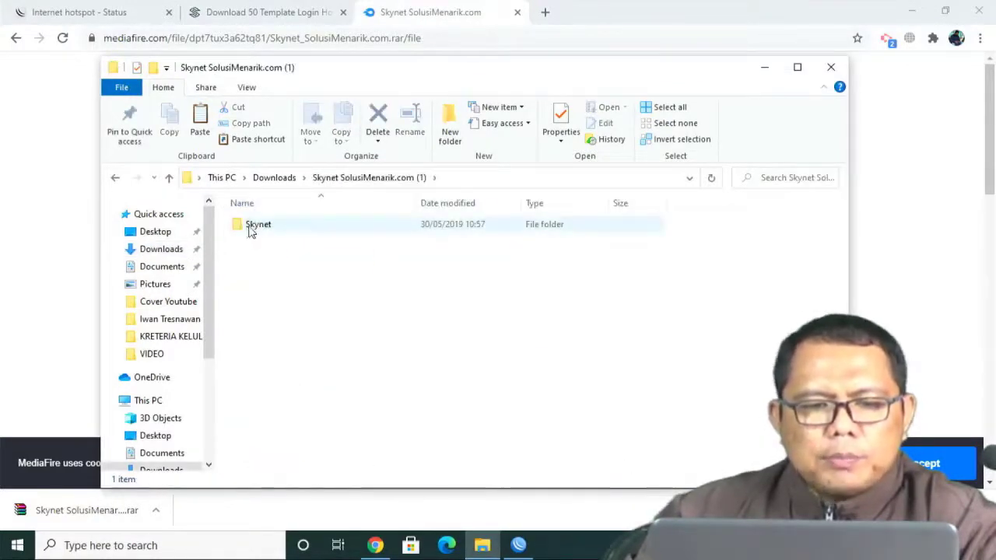
click(249, 229)
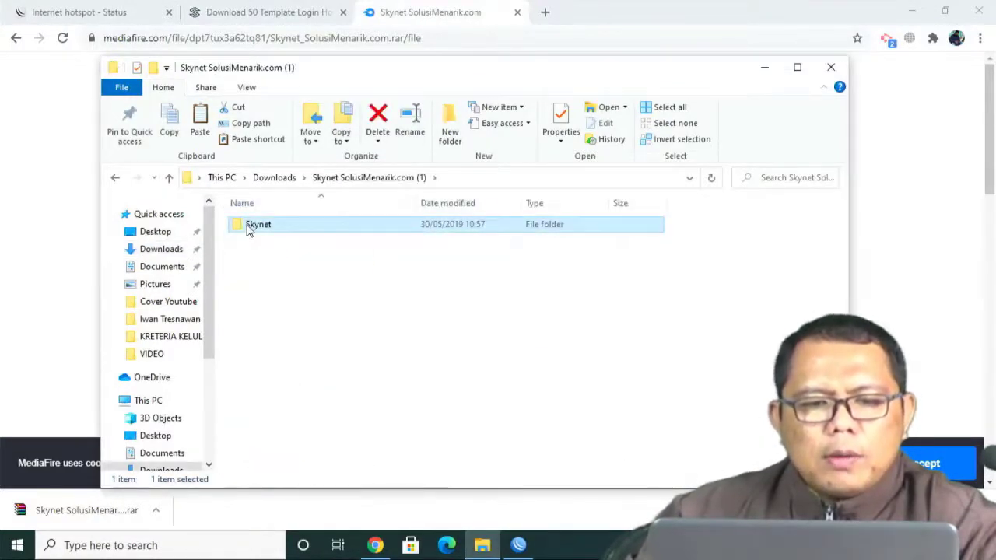
double_click(249, 228)
click(115, 178)
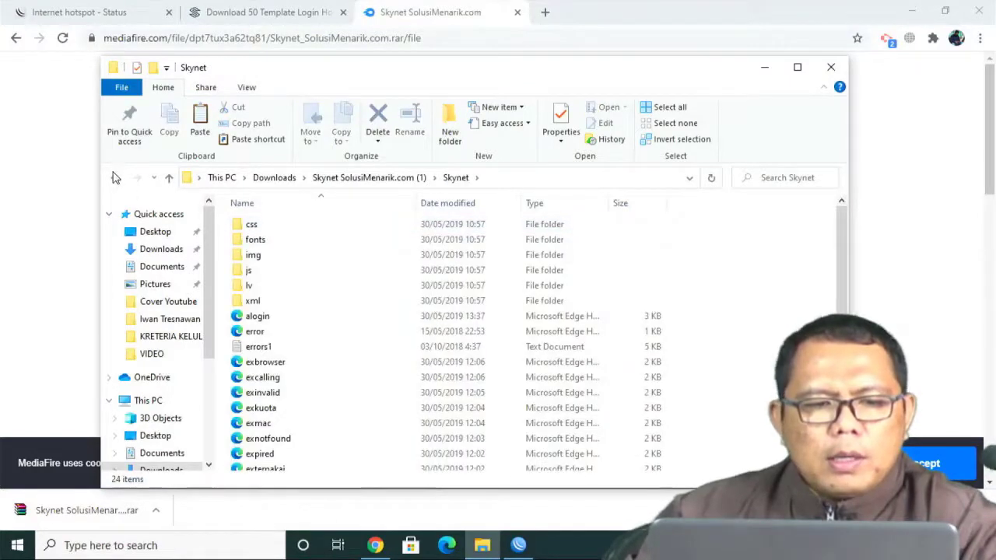
right_click(247, 226)
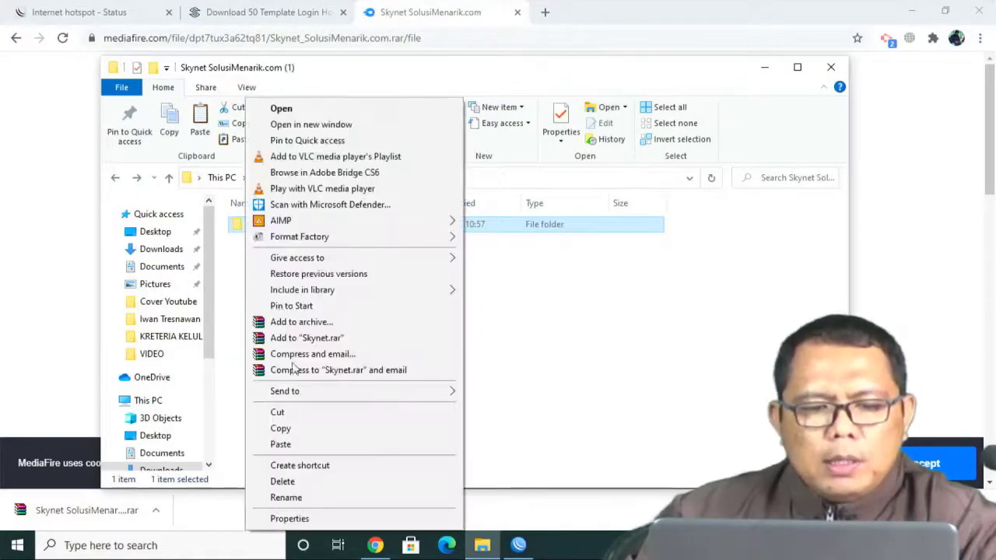
click(281, 428)
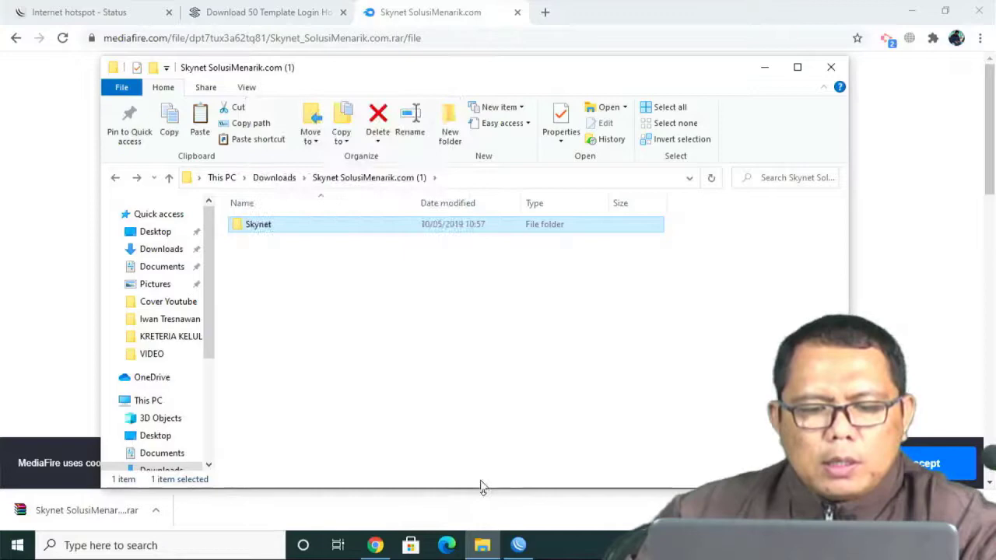
Switch to WinBox, paste the Skynet folder into the root of the router's file list, and close the list.
click(518, 544)
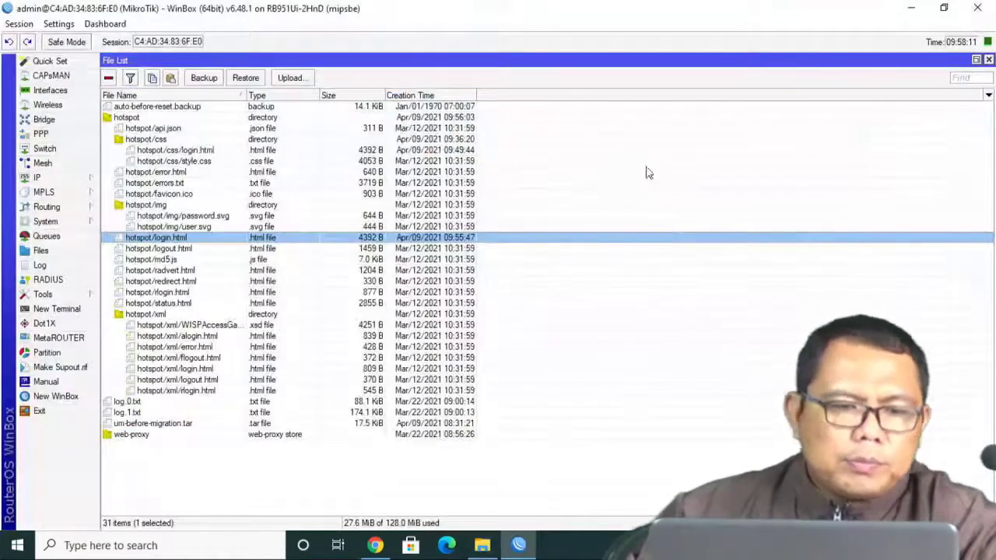
click(168, 108)
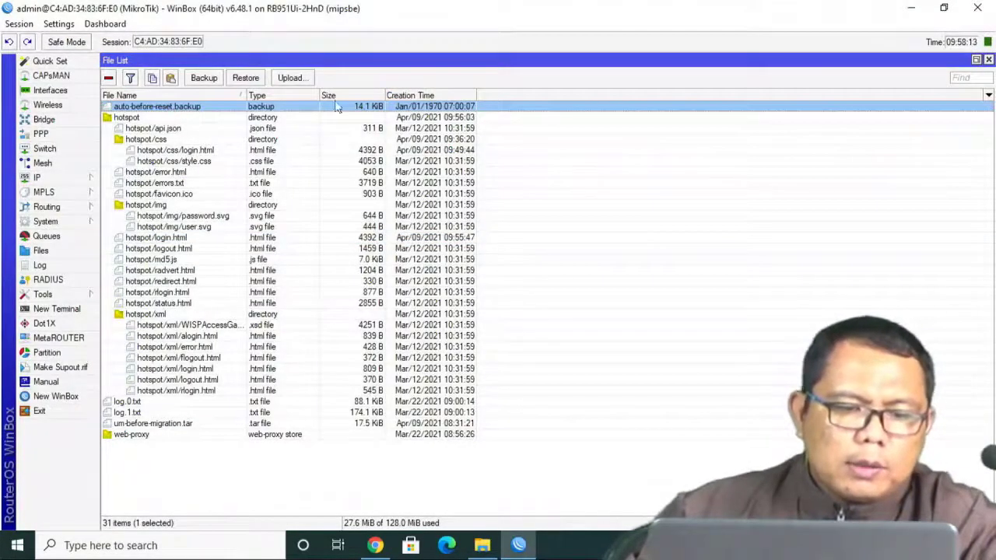
click(171, 78)
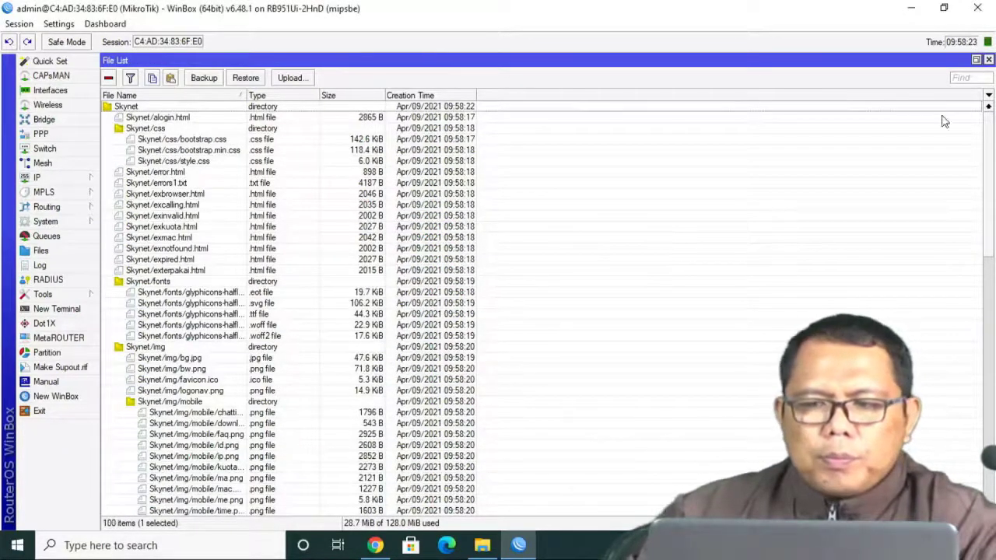
drag(990, 145, 985, 121)
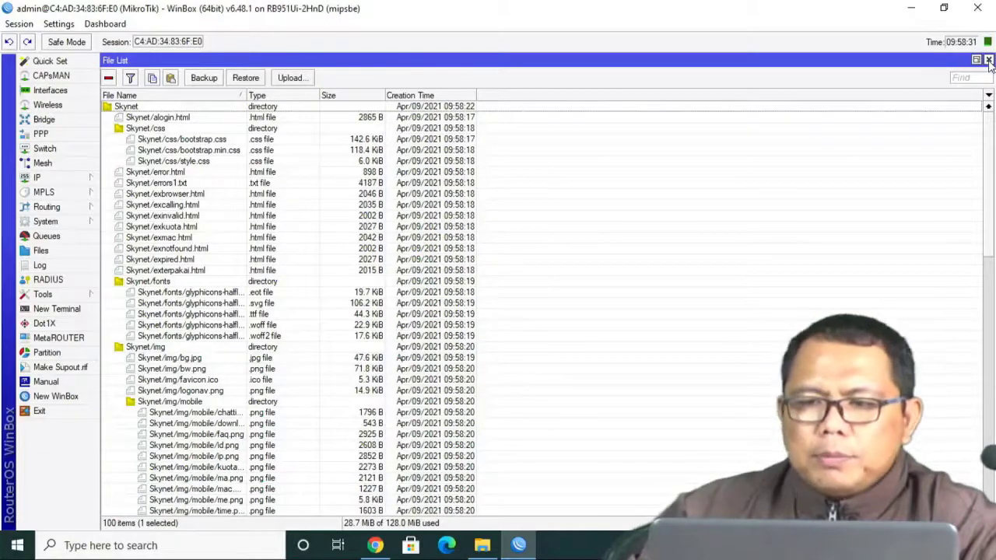
click(989, 61)
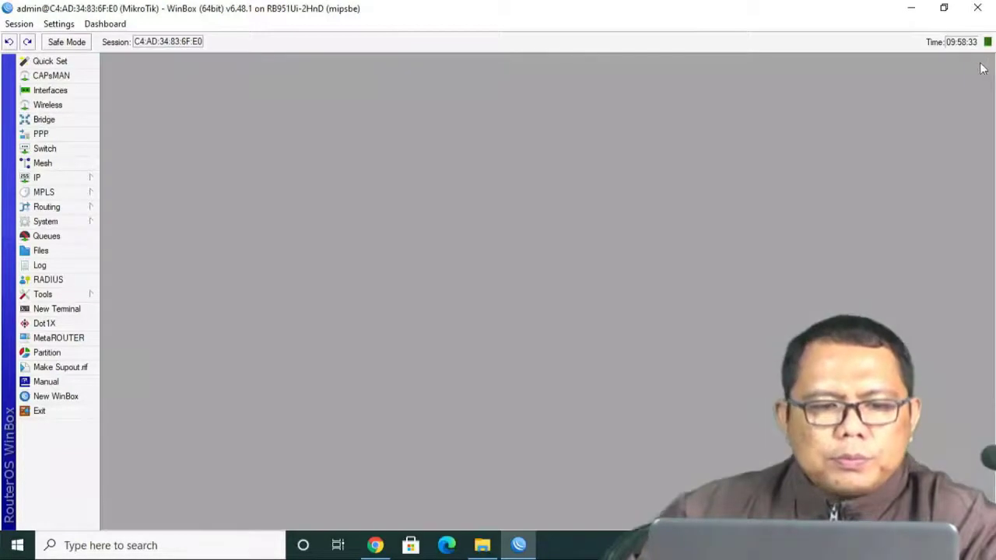
Set the HTML directory of the hotspot server profile hsprof1 to Skynet and save the profile.
click(56, 182)
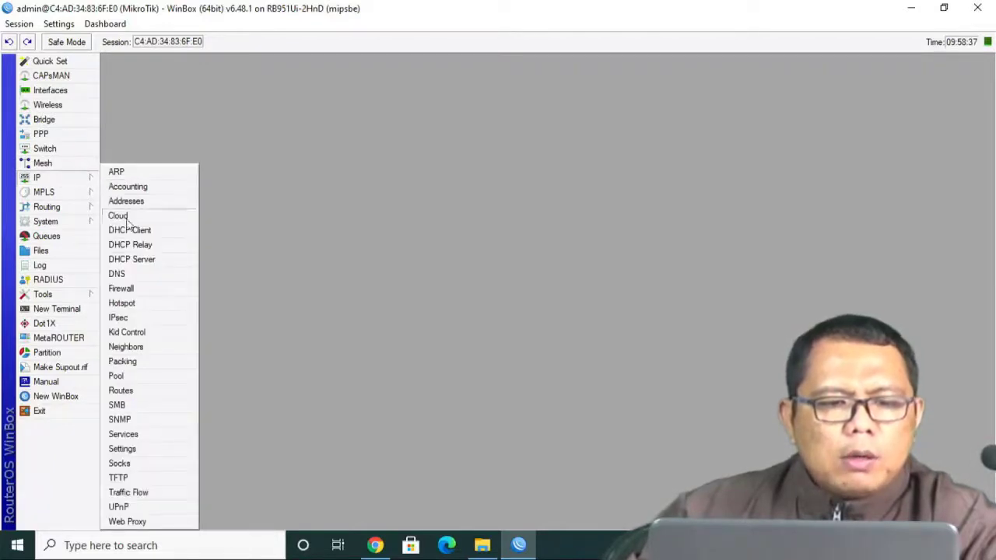
click(121, 303)
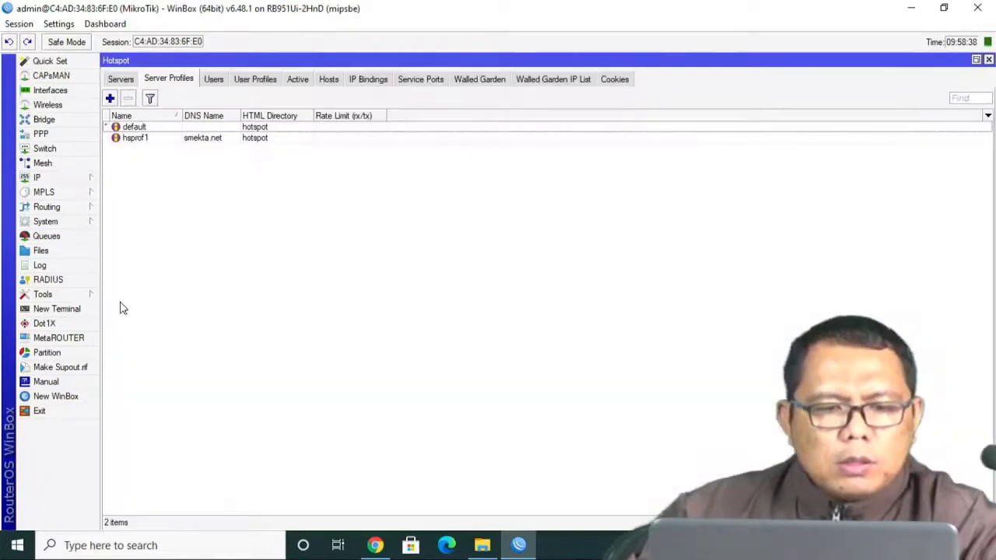
click(152, 144)
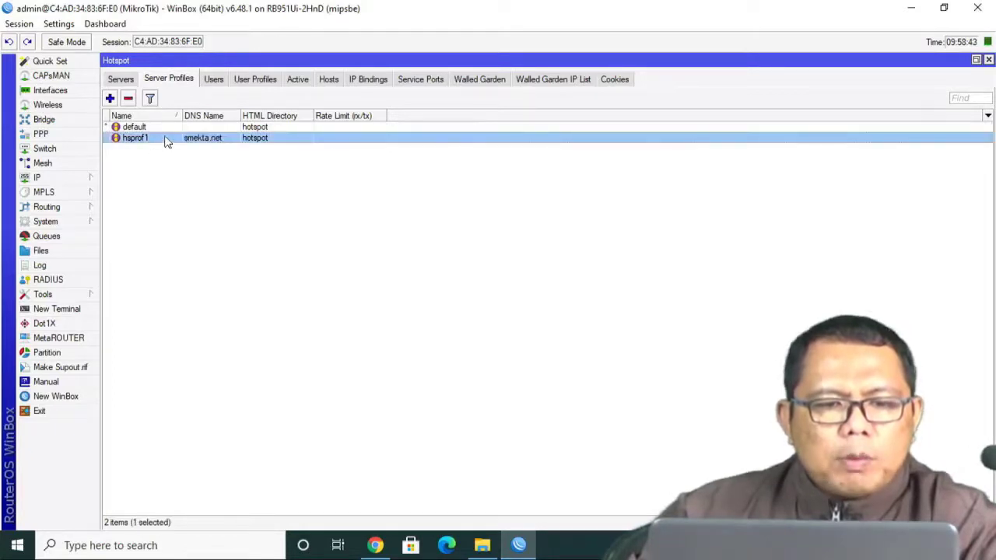
double_click(166, 141)
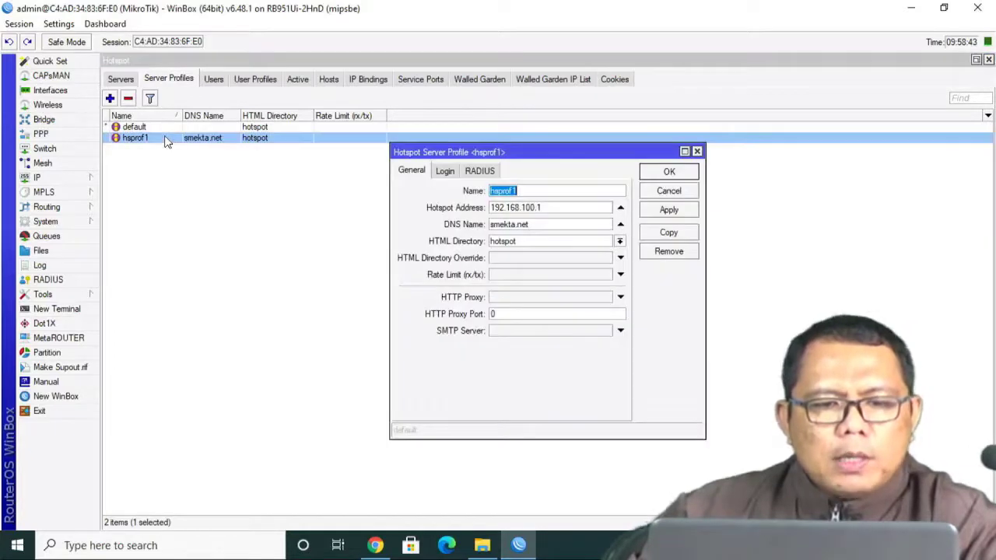
click(621, 241)
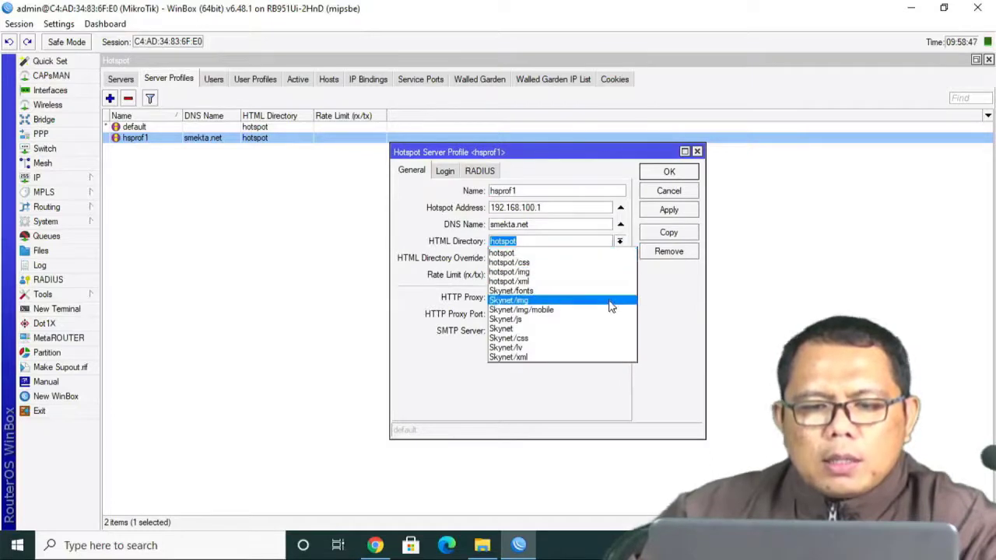
click(572, 330)
click(658, 211)
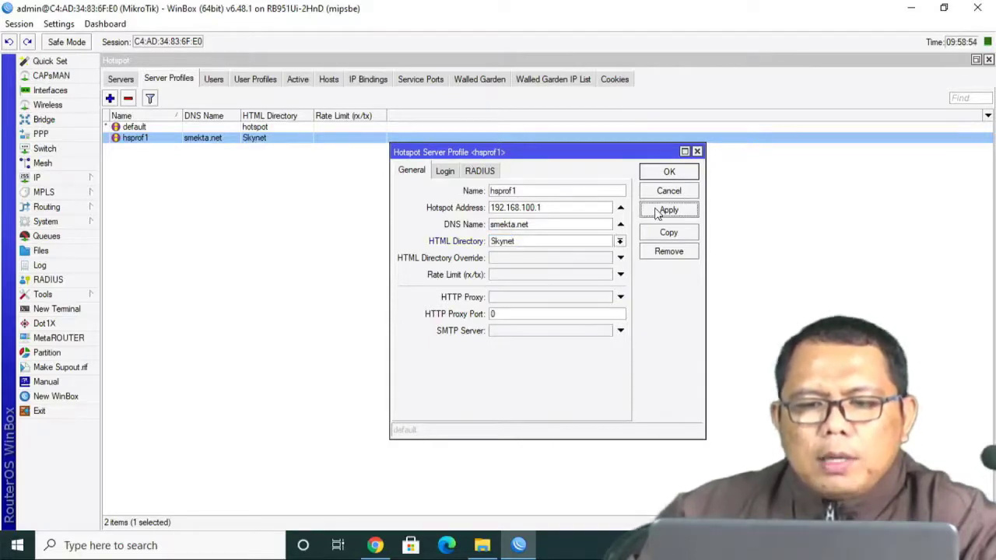
click(667, 172)
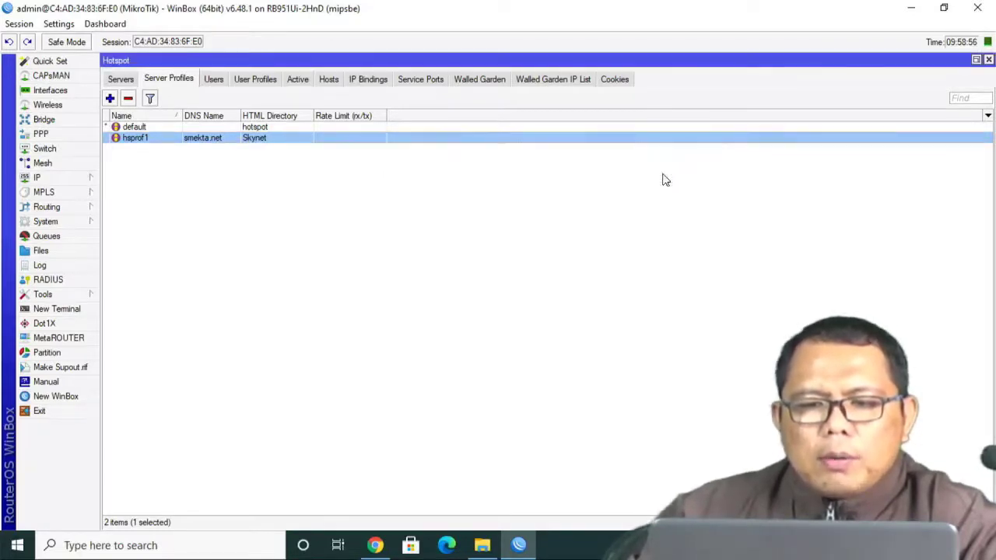
Switch to Chrome, log out from the hotspot status page, and continue to the hotspot login page.
click(375, 545)
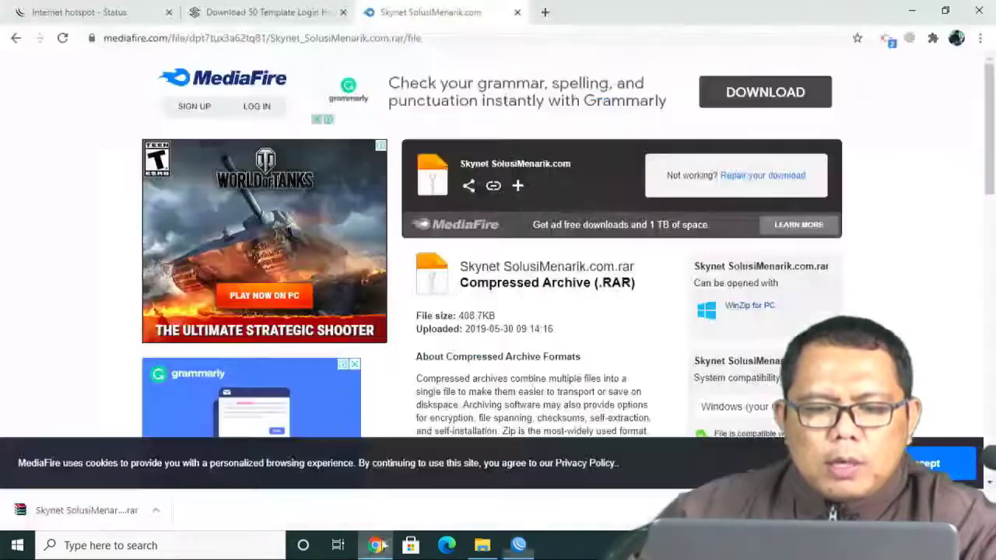
click(120, 13)
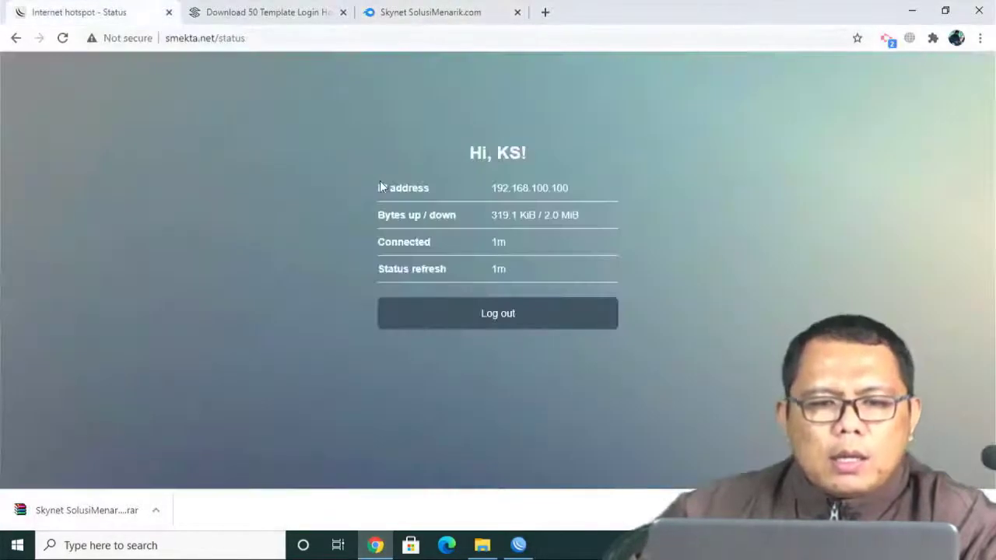
click(521, 325)
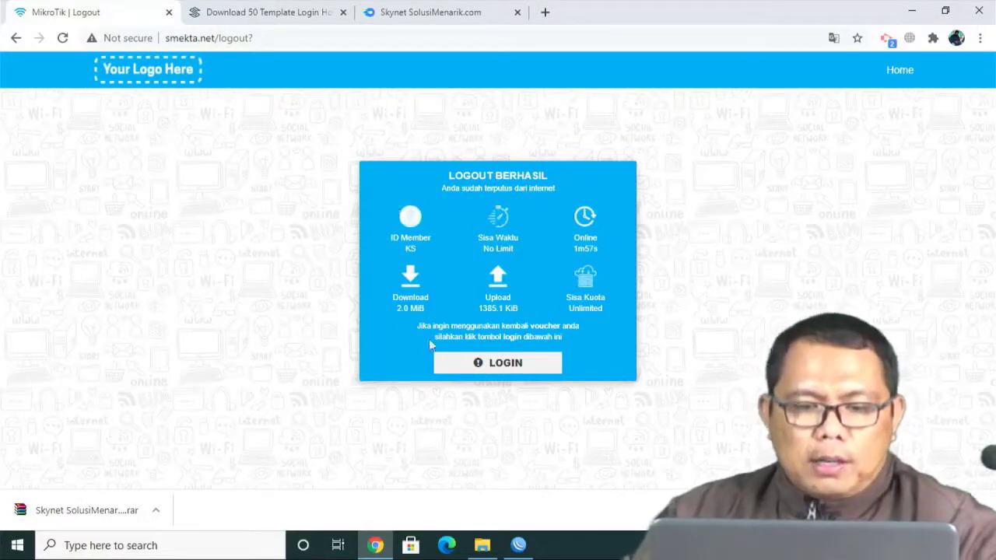
click(499, 366)
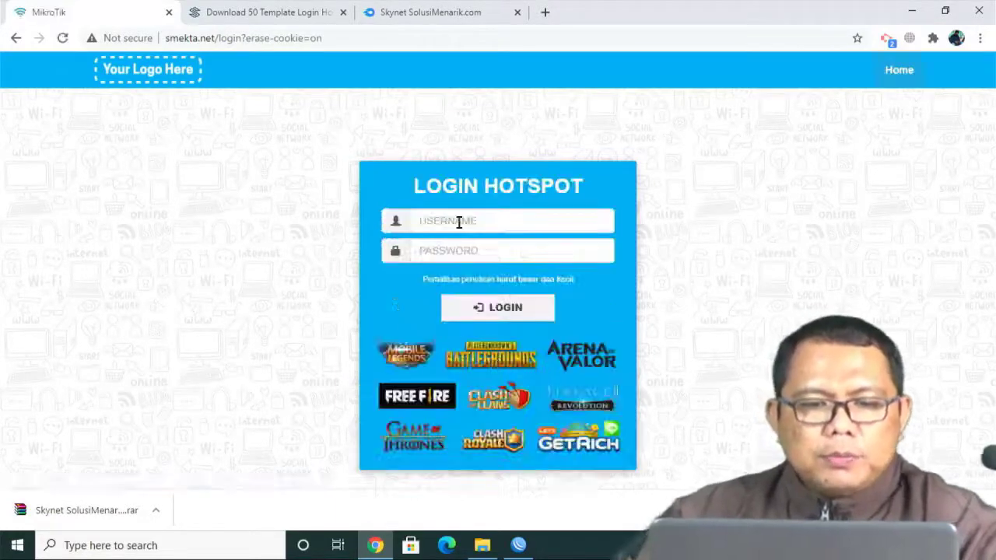
Log in to the hotspot with the username KS and the account password.
click(459, 221)
text(k)
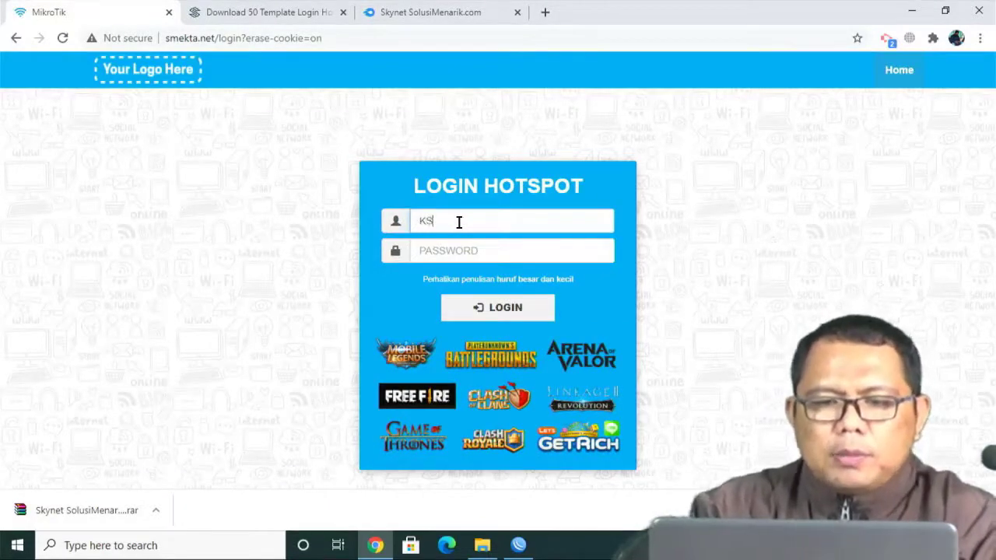
click(435, 253)
text(•)
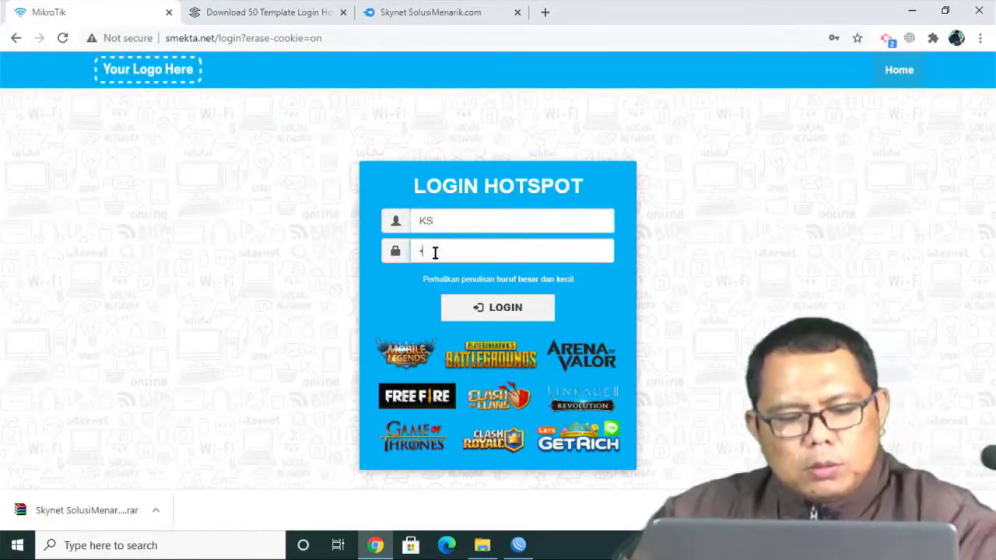
click(538, 311)
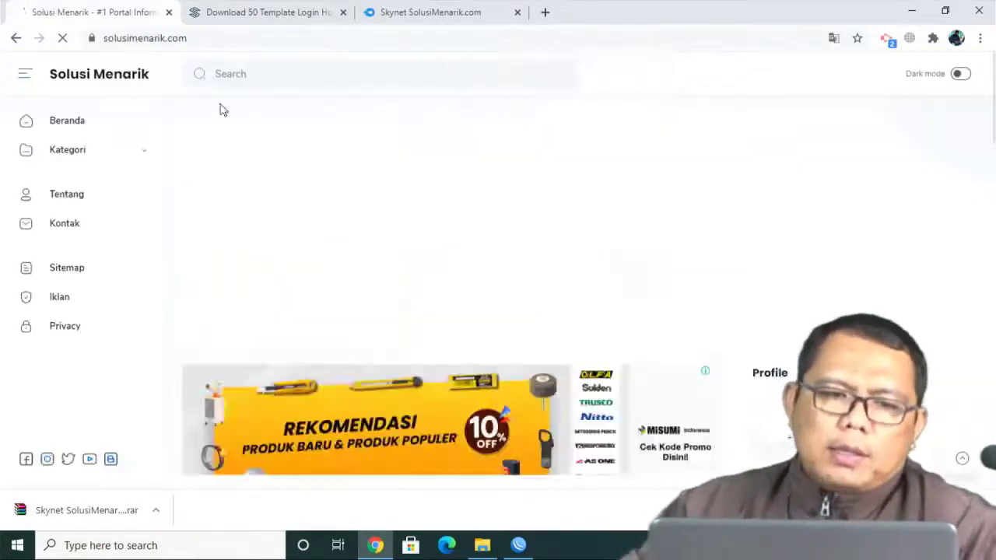
Close the browser tabs with the MediaFire file page and the template download article.
click(451, 10)
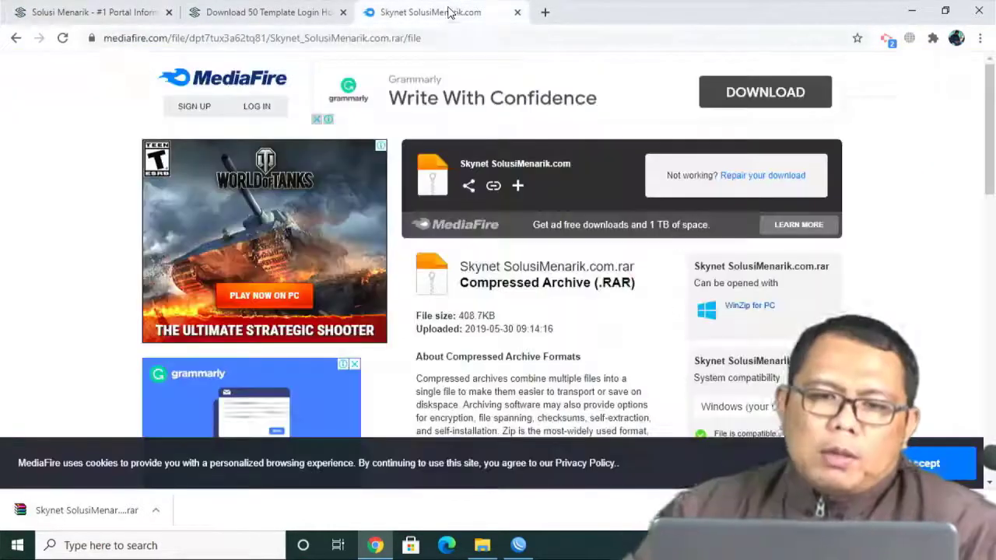
click(517, 11)
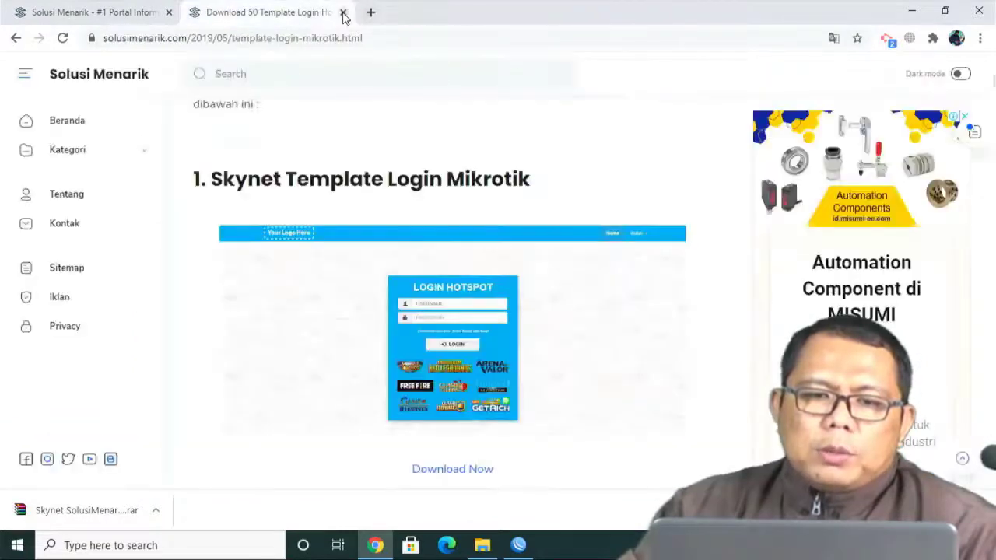
click(342, 11)
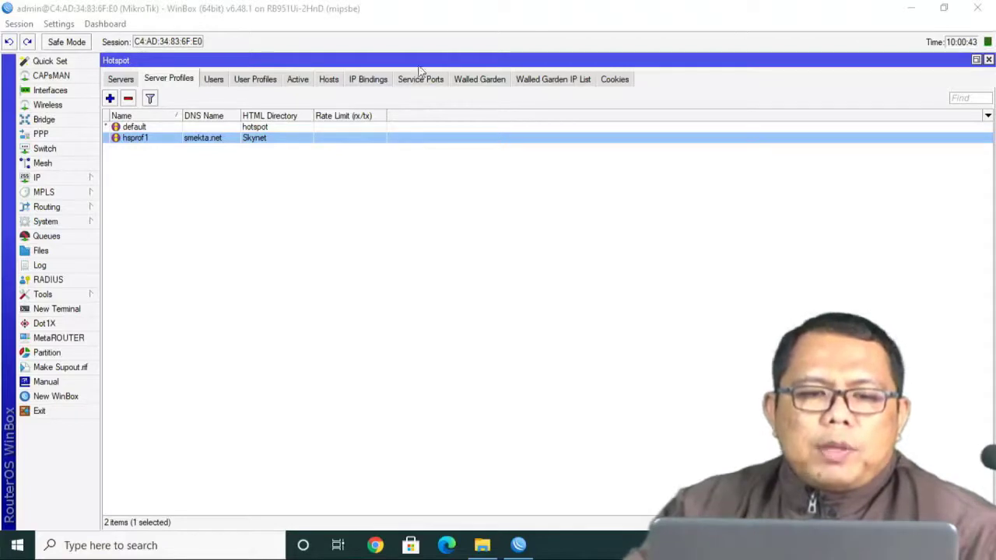
Start a new hotspot IP binding from the connected host on hotspot1.
click(383, 81)
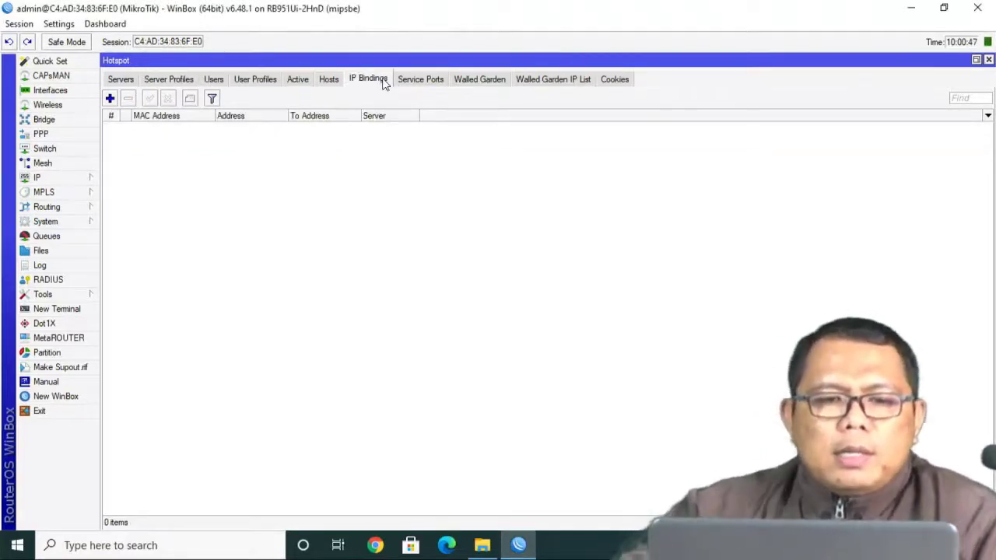
click(330, 81)
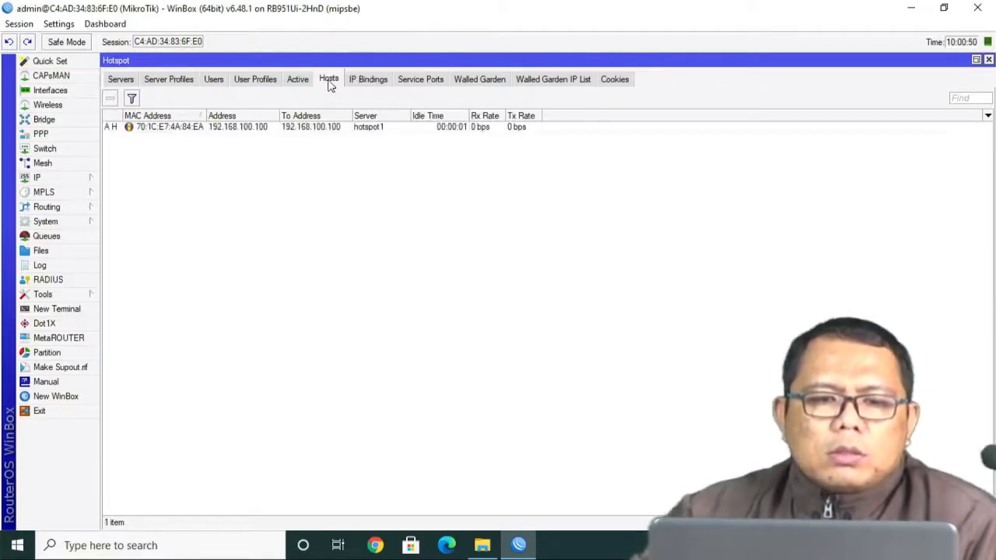
click(172, 129)
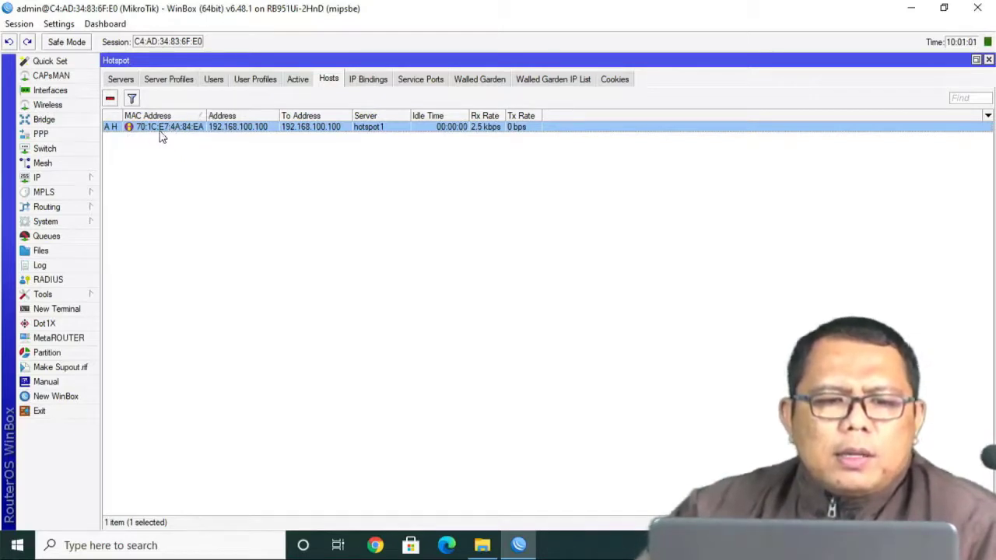
right_click(165, 133)
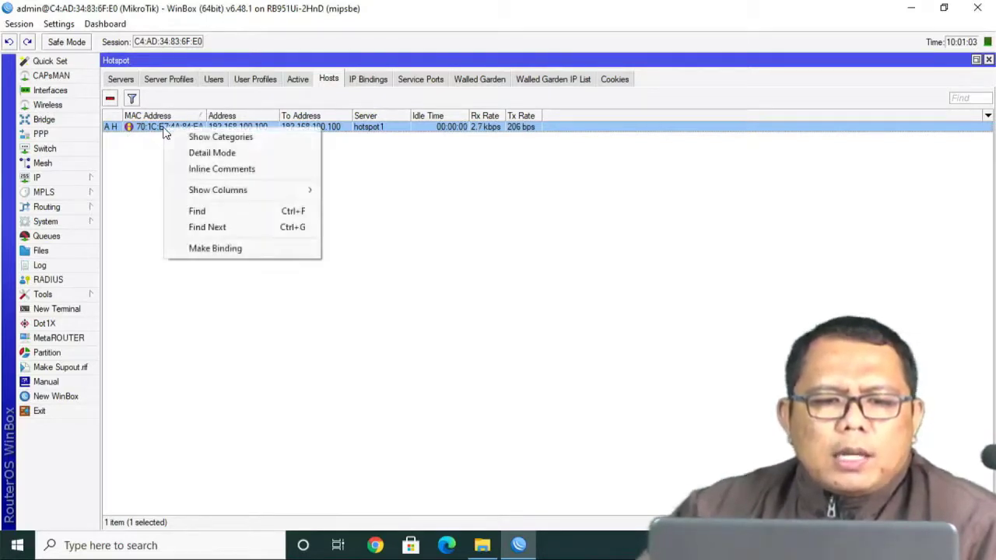
click(215, 249)
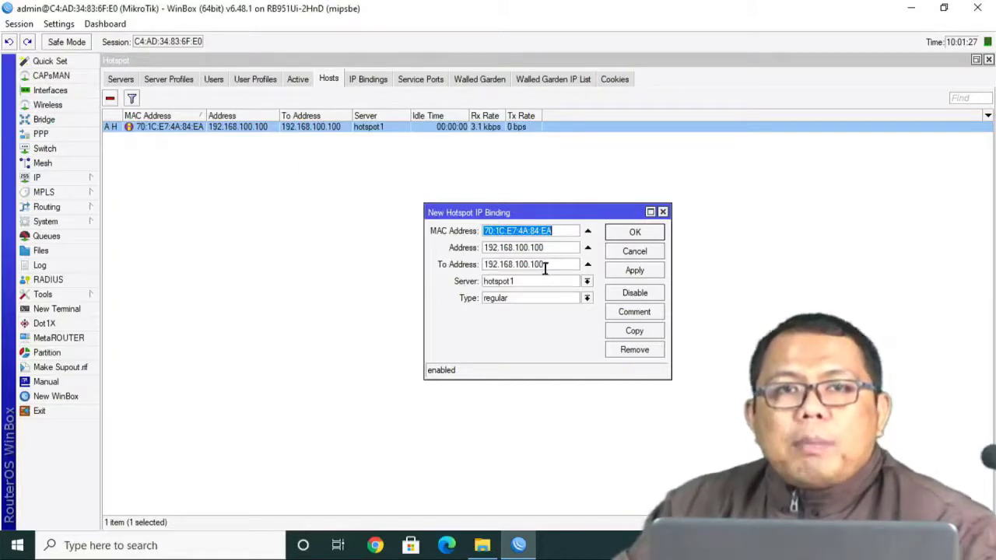
Set the new IP binding's type to bypassed, clear its Address and To Address, and save it.
click(534, 302)
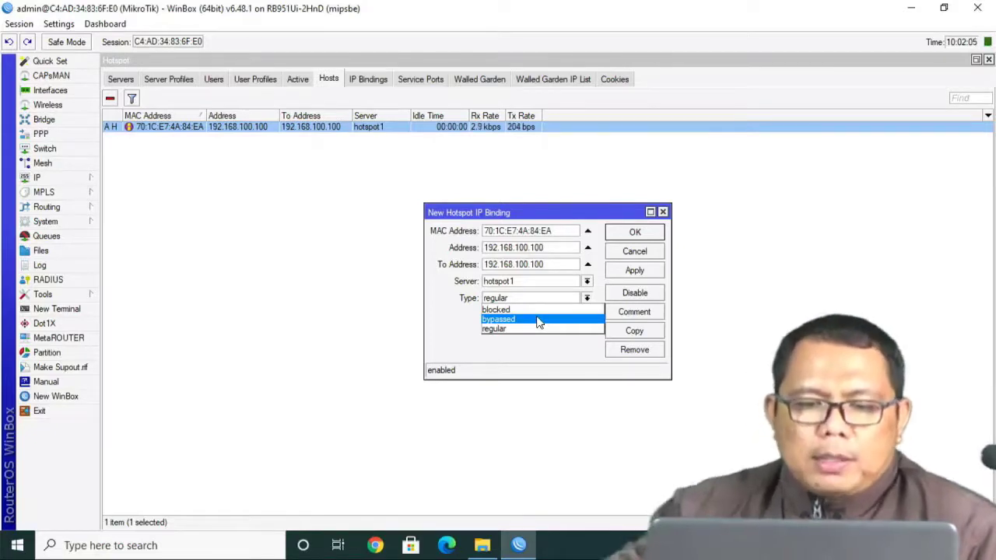
click(523, 331)
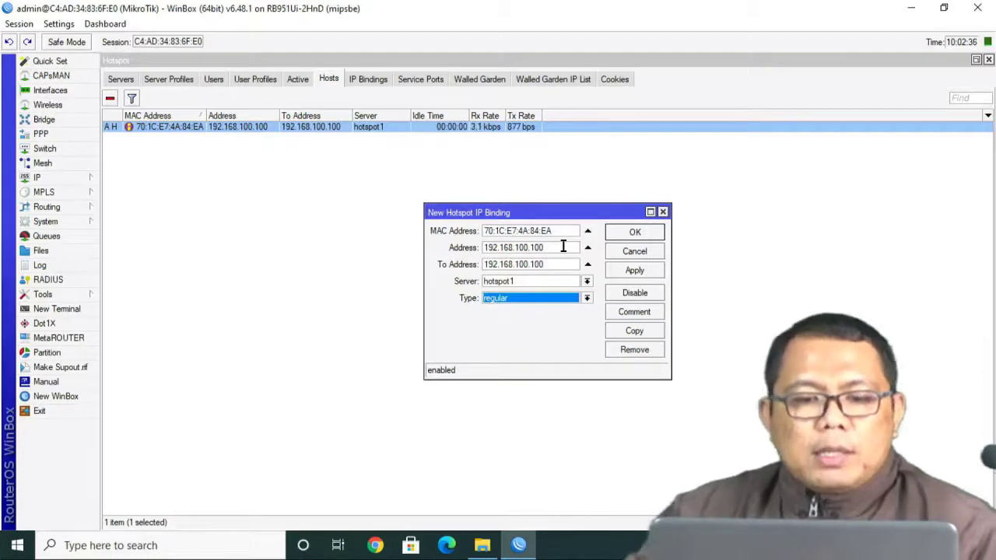
click(587, 298)
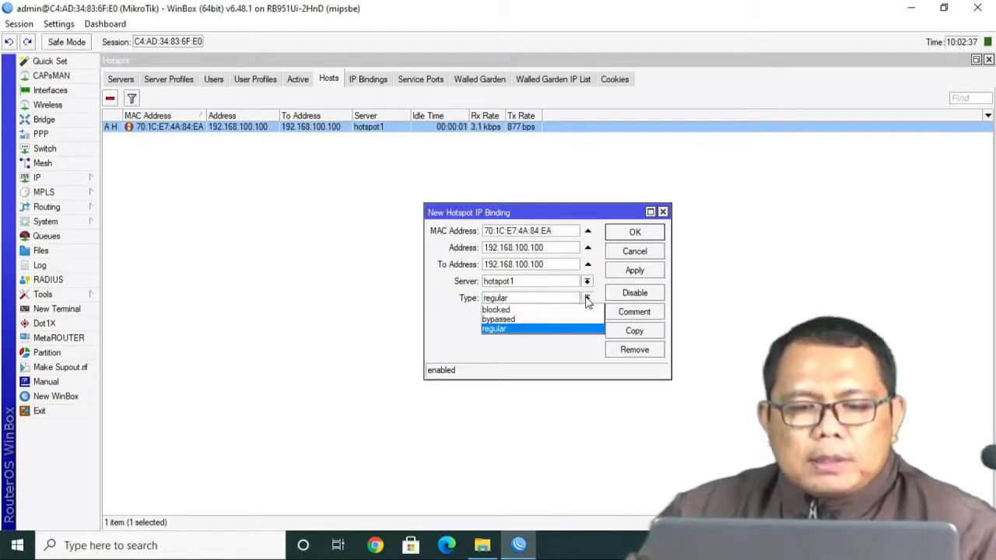
click(534, 320)
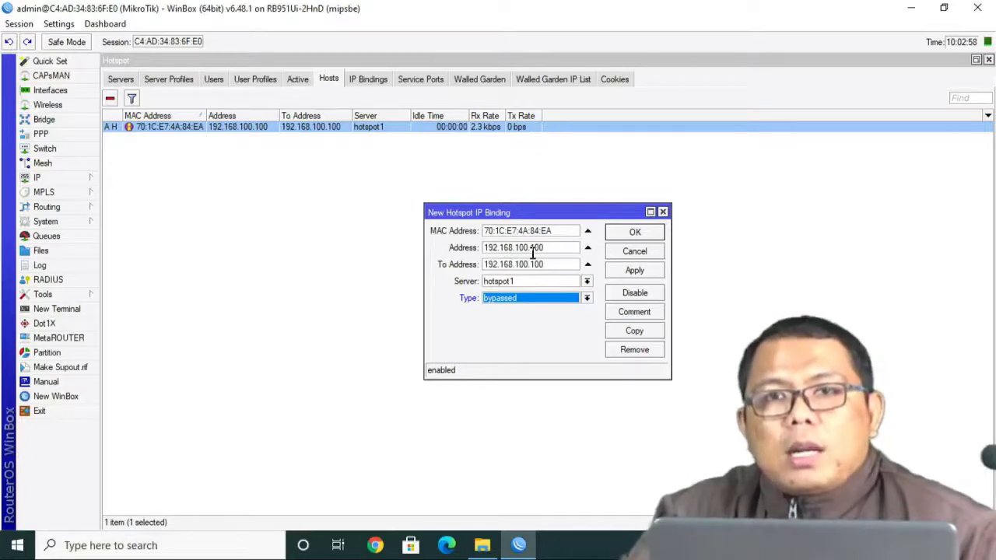
click(587, 247)
click(588, 265)
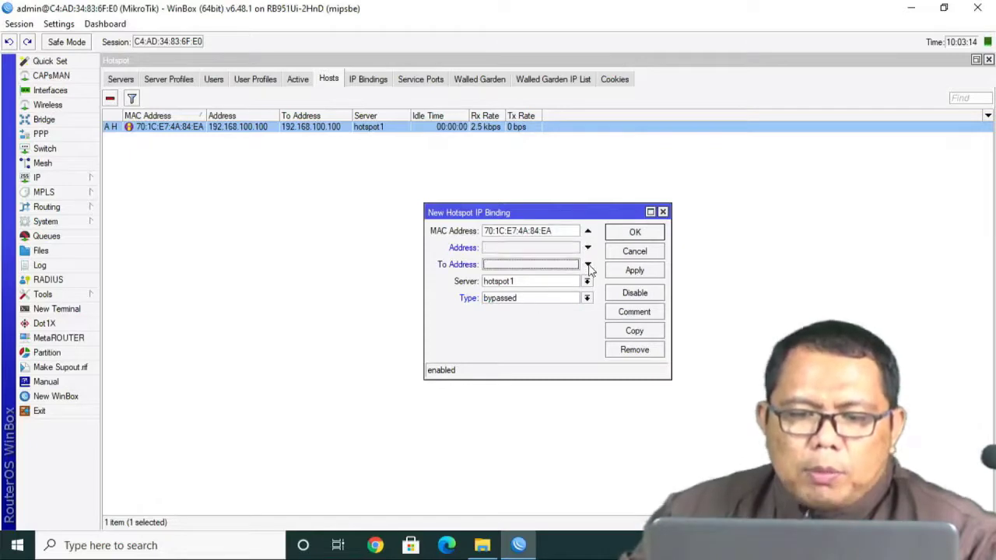
click(624, 272)
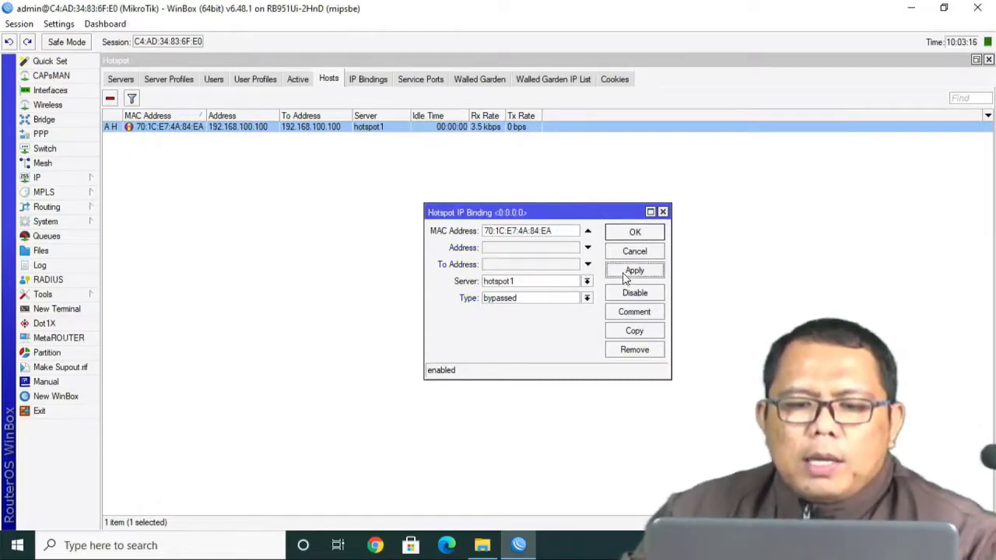
click(635, 231)
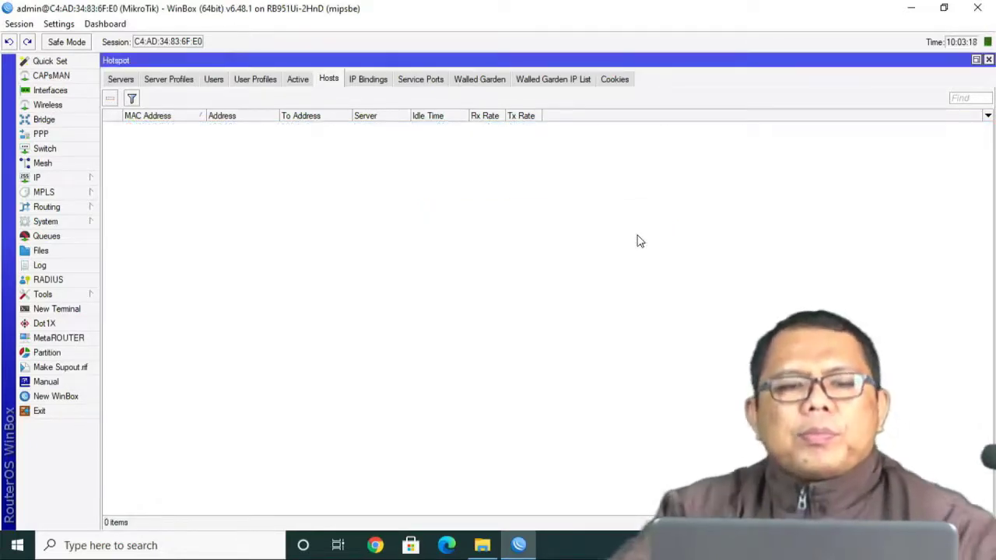
Check the bypassed host's entry in the IP bindings list, and open smekta.net/login in Chrome.
click(379, 81)
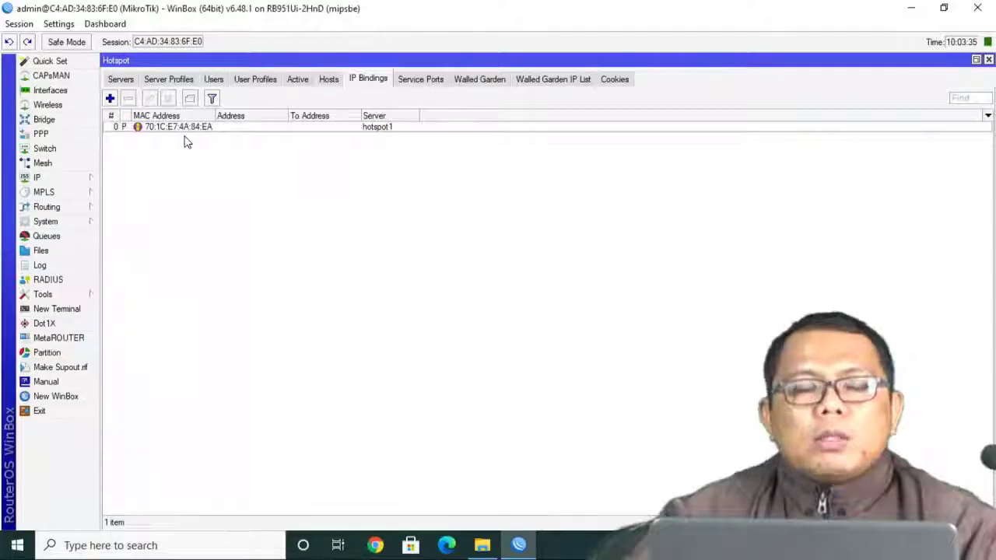
click(182, 129)
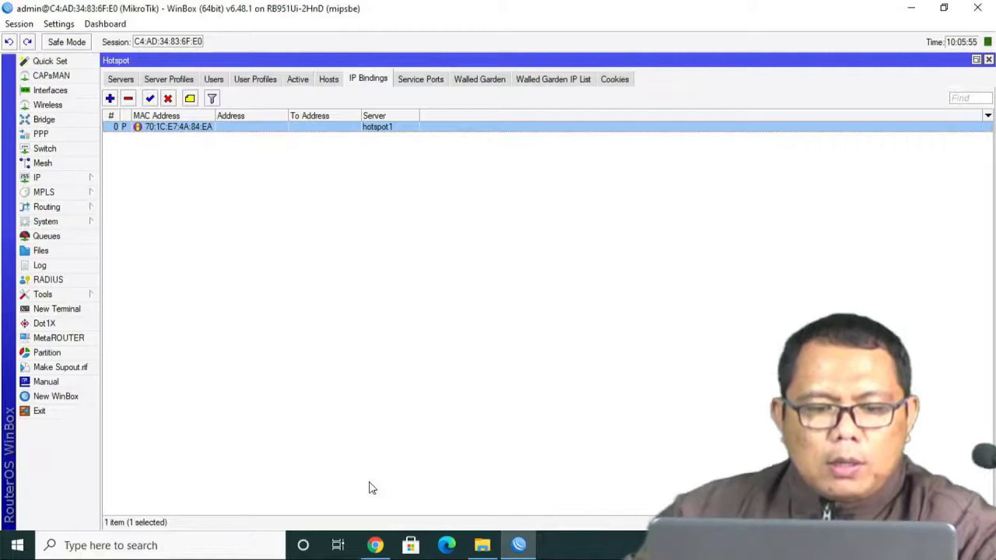
click(375, 546)
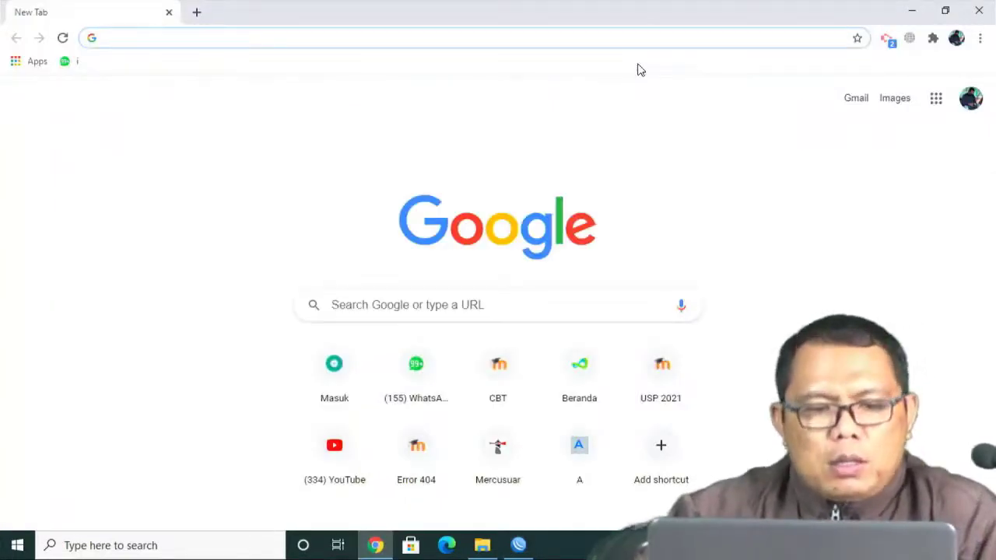
text(smekta.net/login)
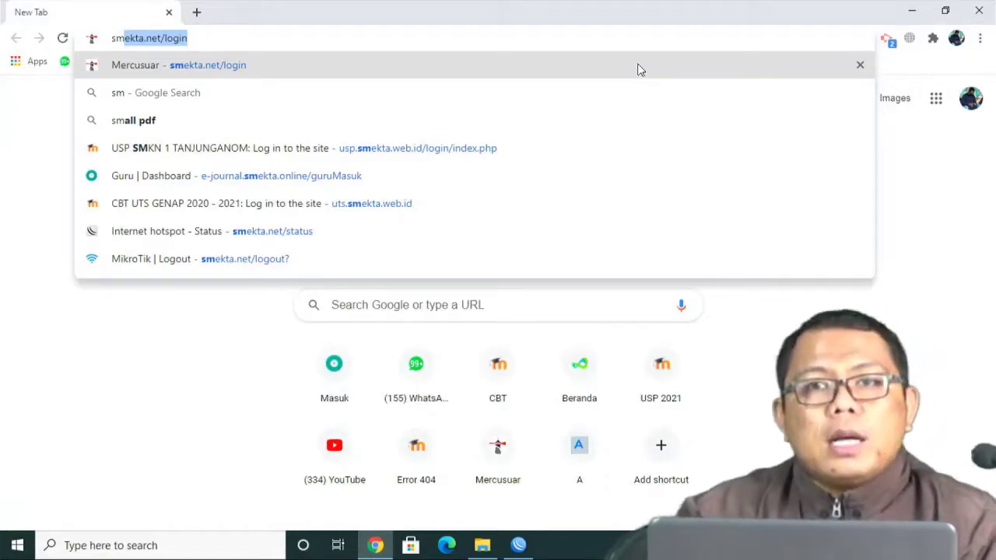
key(Return)
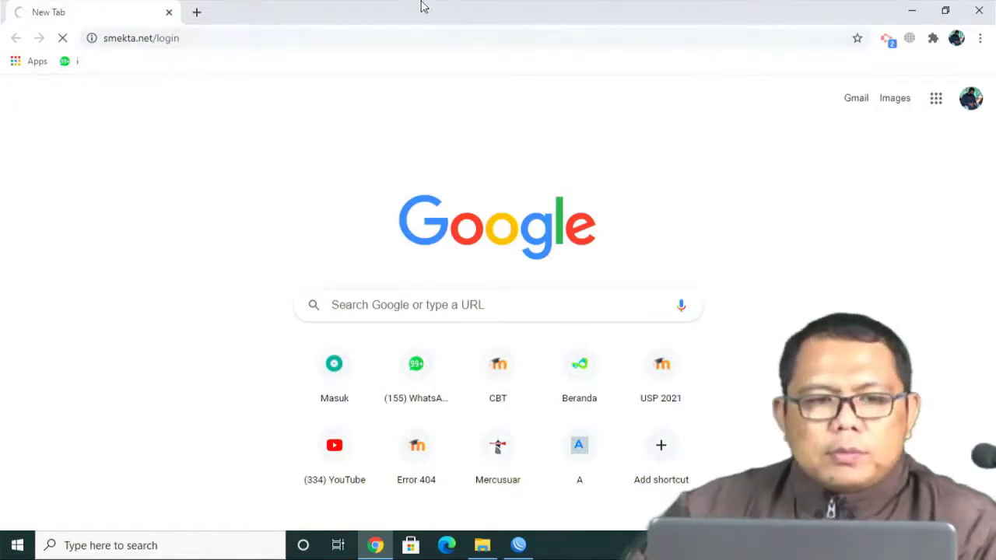
Load youtube.com in a new browser tab to test internet access, and close the hotspot login tab.
click(196, 11)
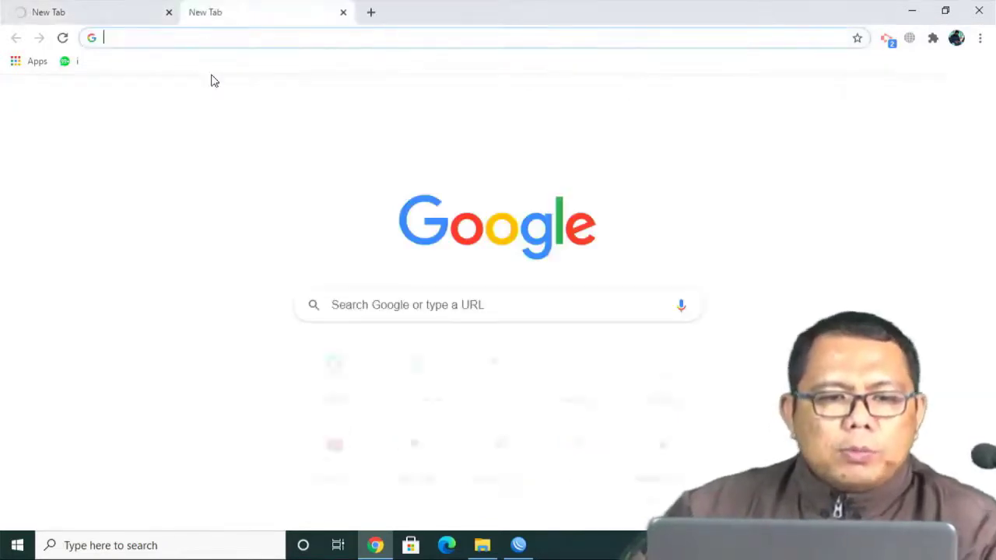
text(you)
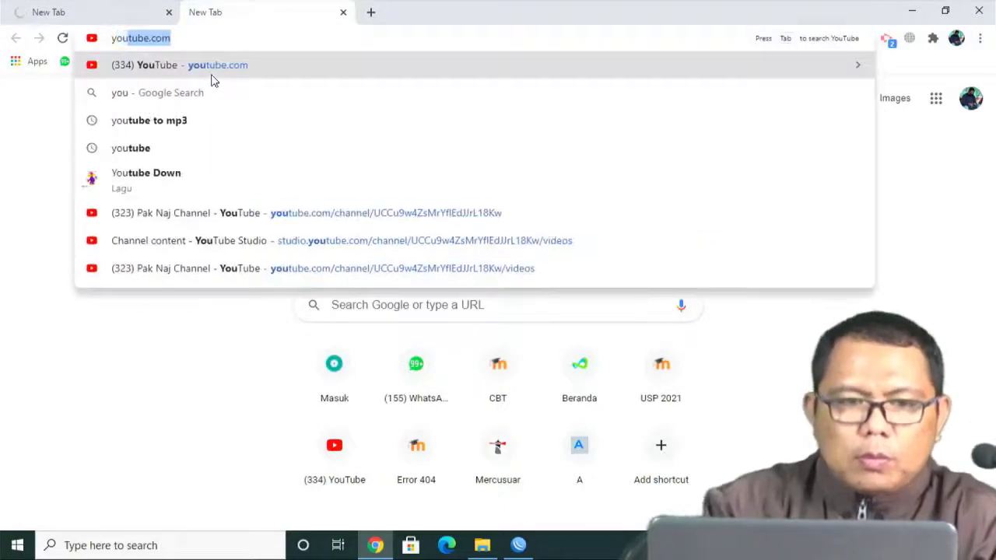
key(Return)
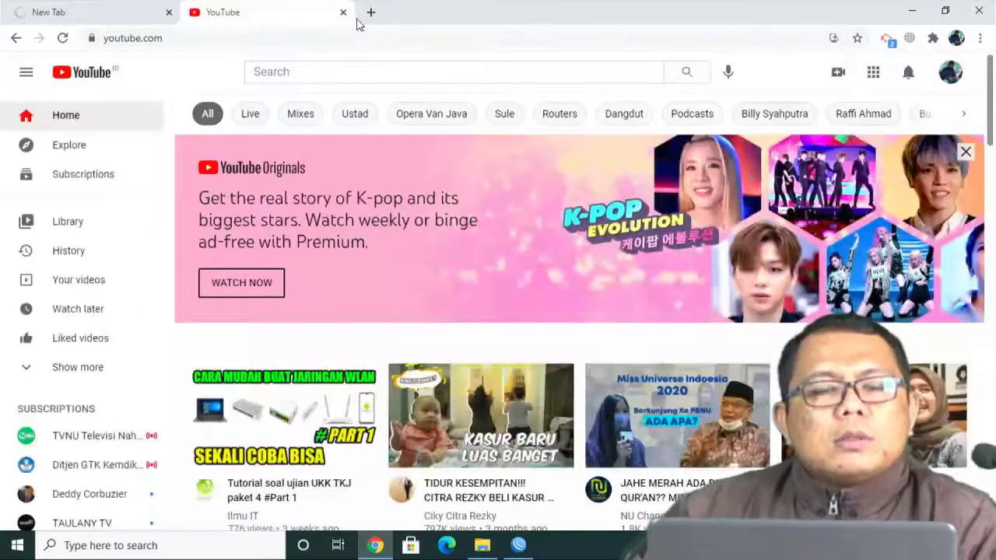
click(122, 11)
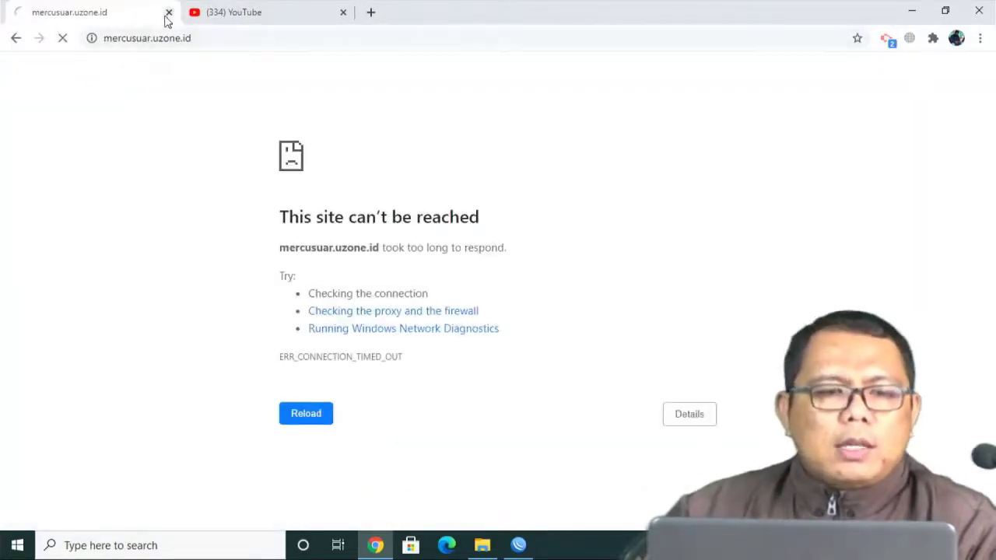
click(168, 13)
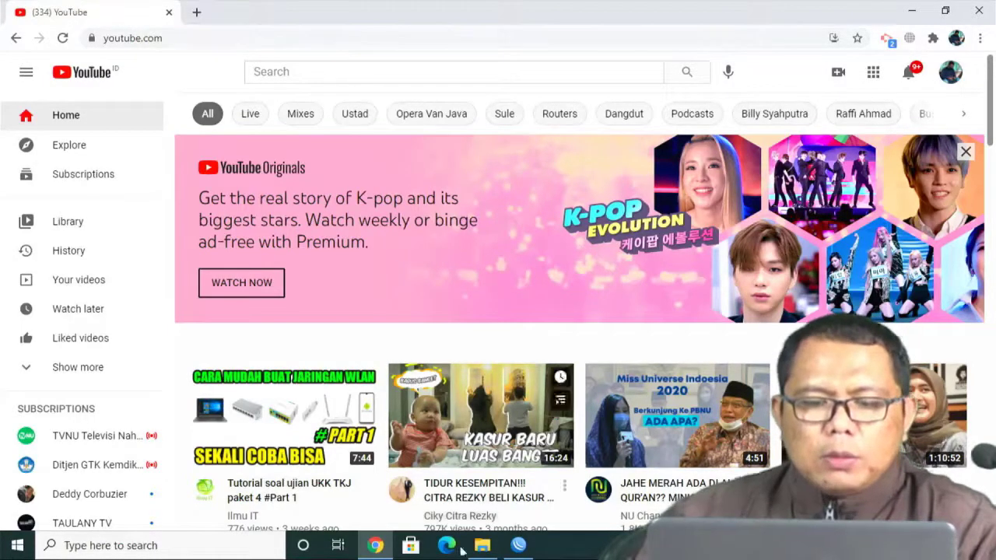
Switch to WinBox and view the hotspot's walled garden entry form and service ports list.
click(519, 544)
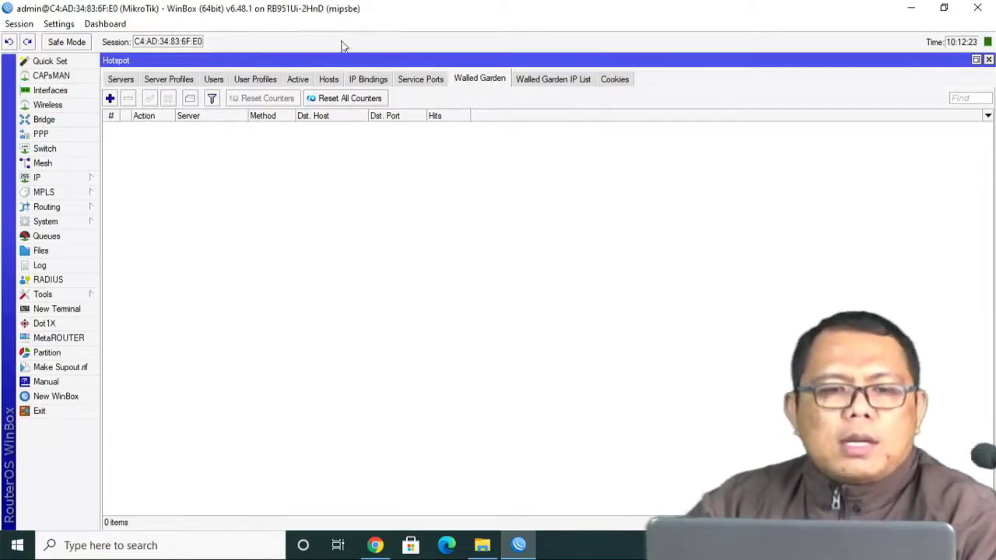
click(109, 98)
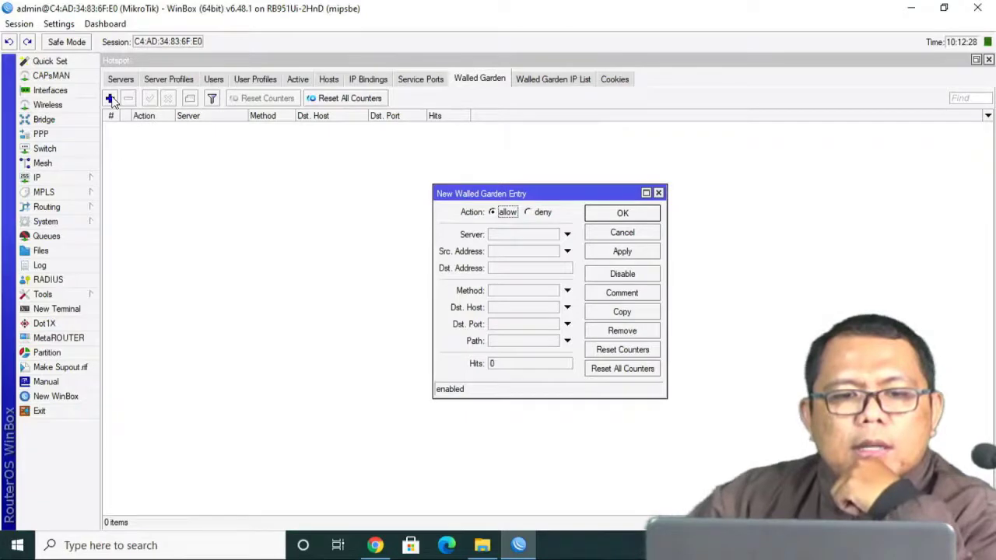
click(427, 79)
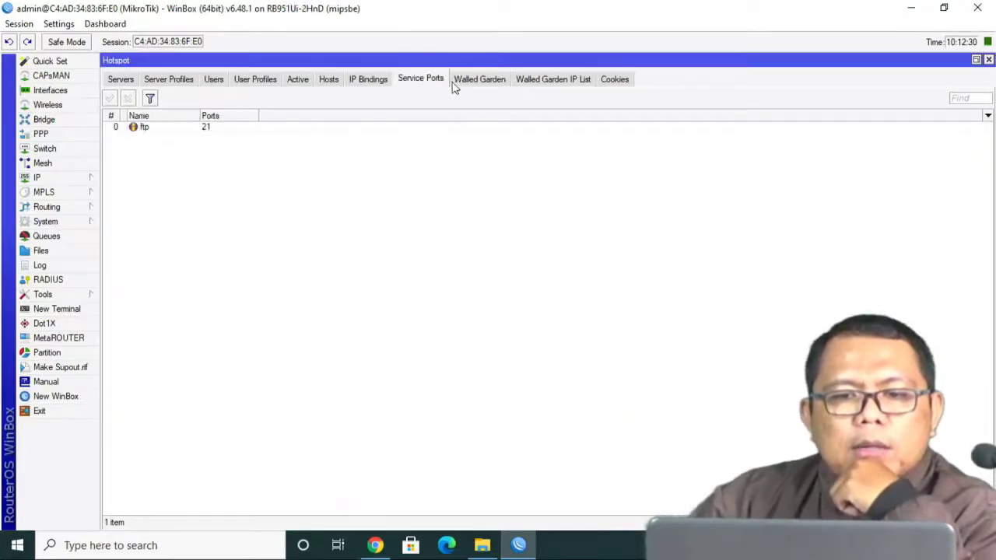
click(469, 80)
click(414, 81)
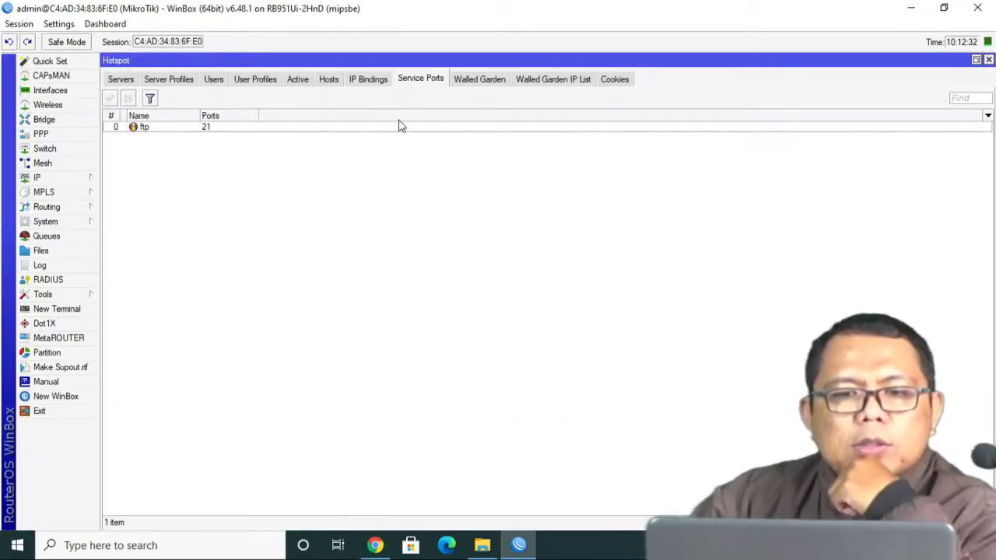
Switch to Chrome and open the hotspot login page at smekta.net/login.
click(375, 546)
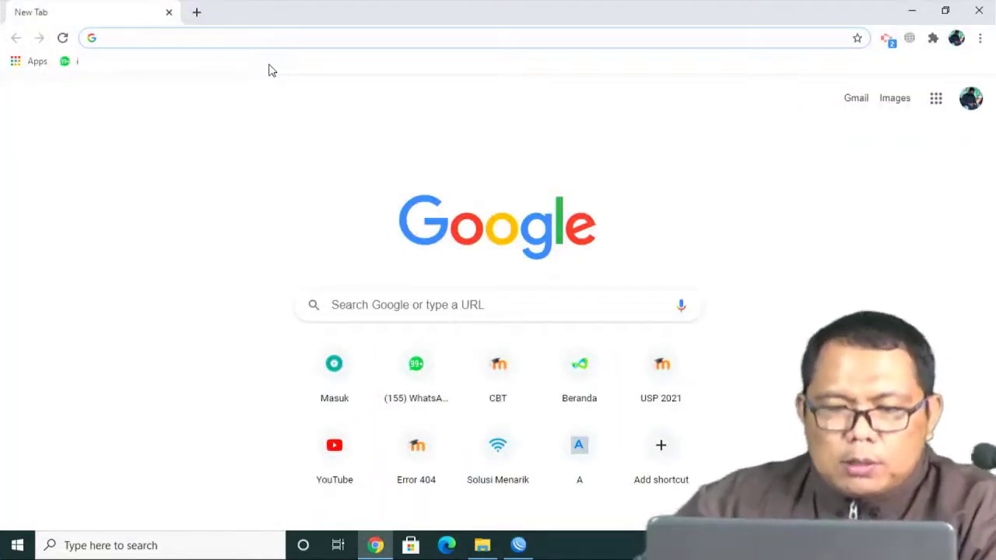
text(smekta.net/login)
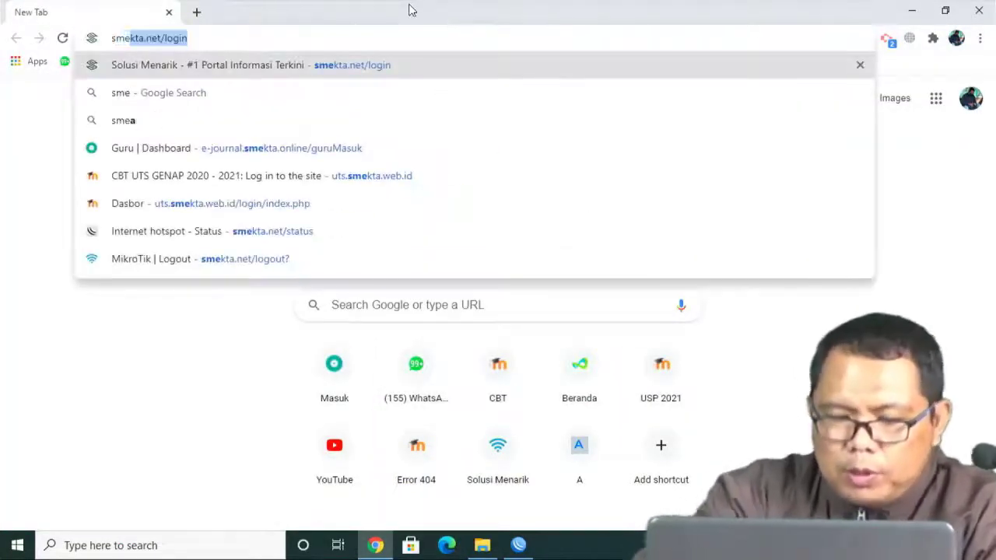
key(Return)
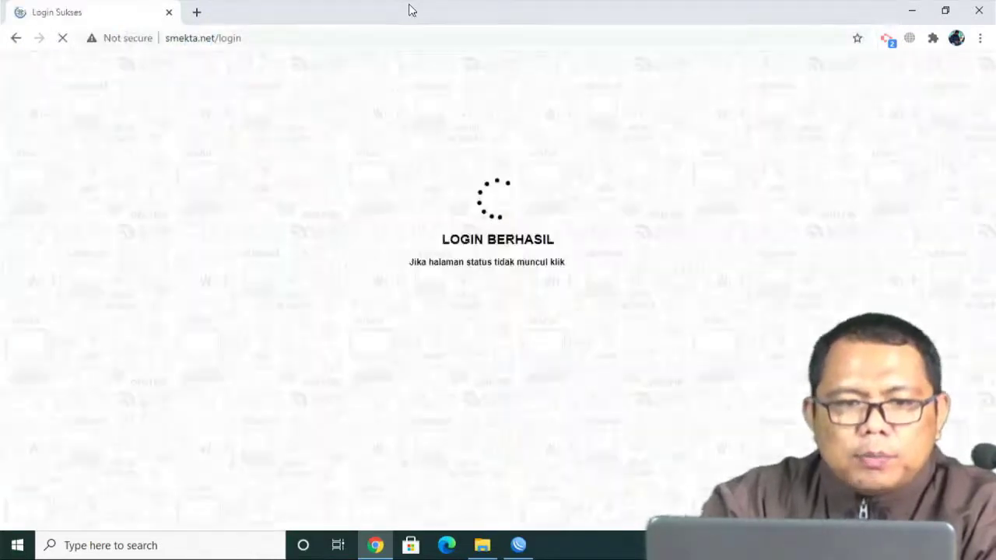
Open the school website smkn1tanjunganom.sch.id in a new browser tab.
click(197, 12)
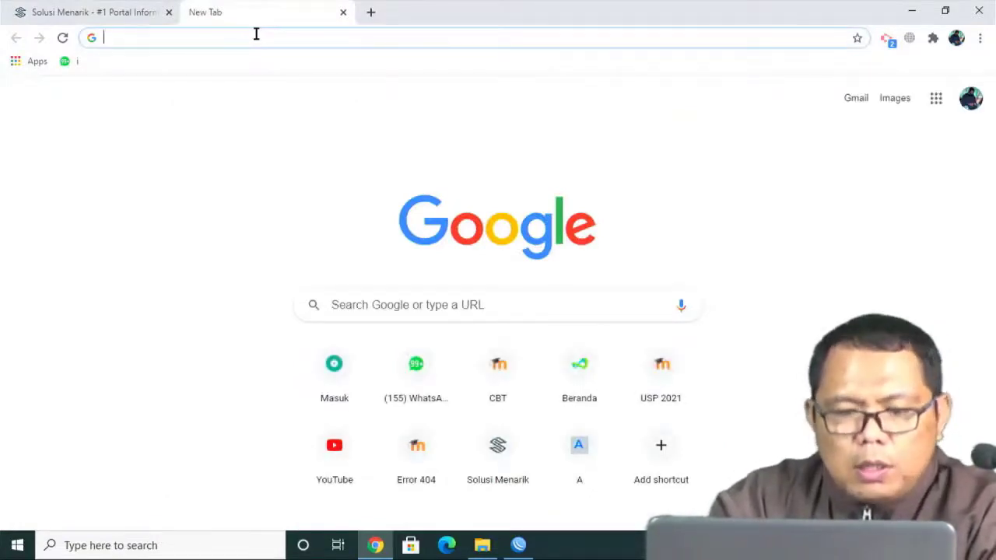
text(smkn)
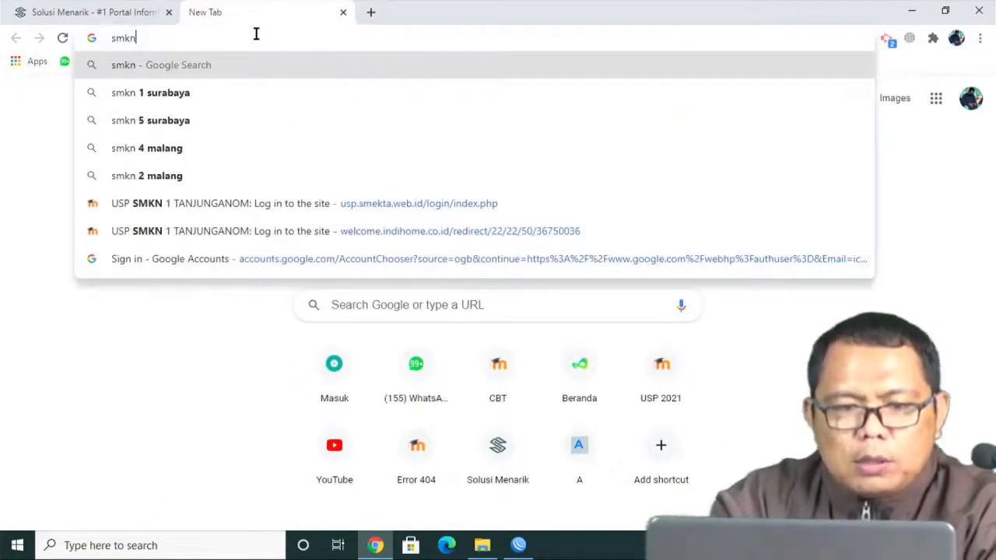
text(1tan)
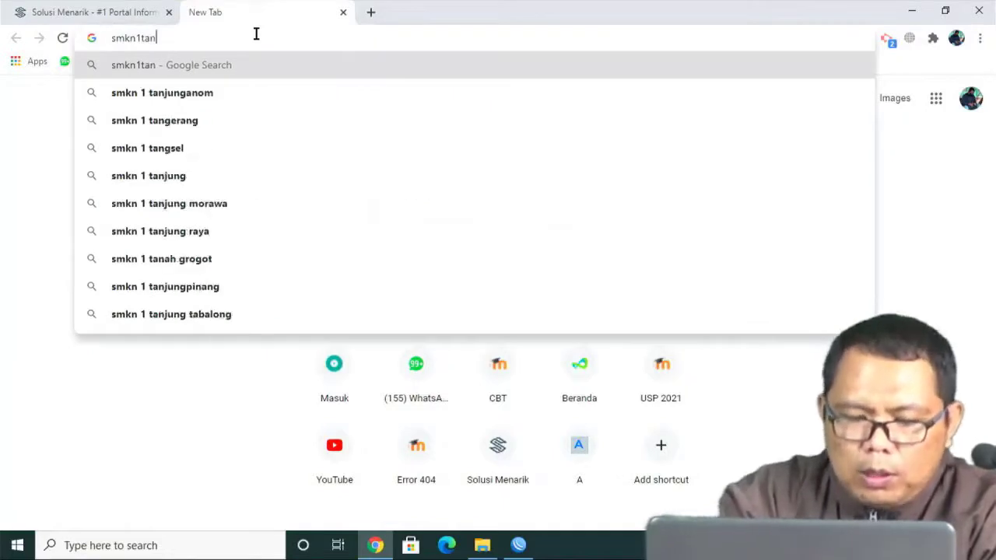
text(junganom)
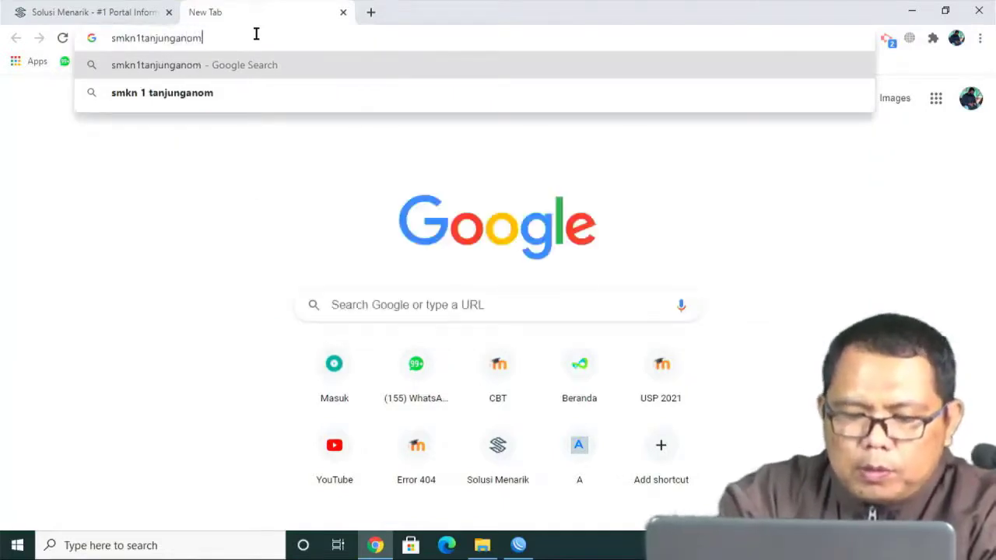
text(.sch.id)
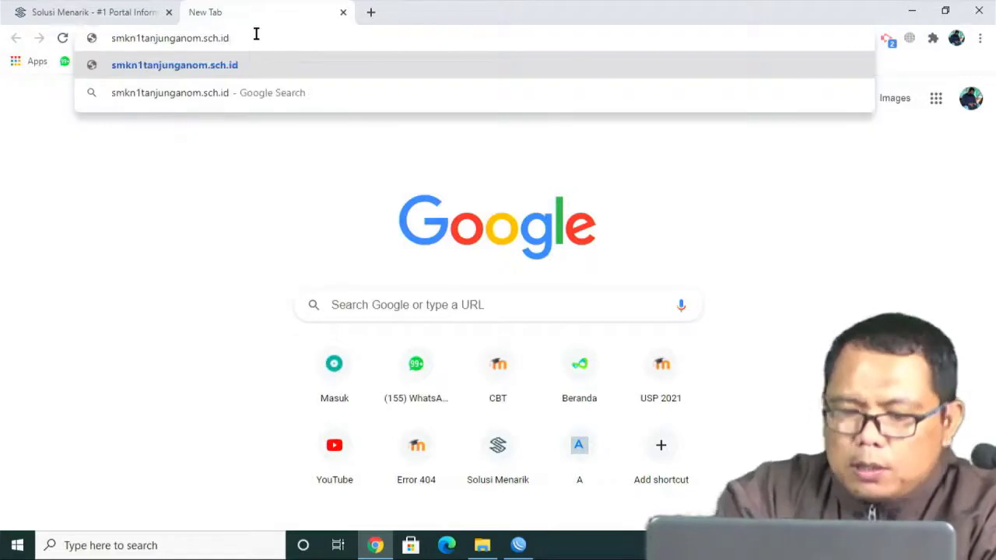
key(Return)
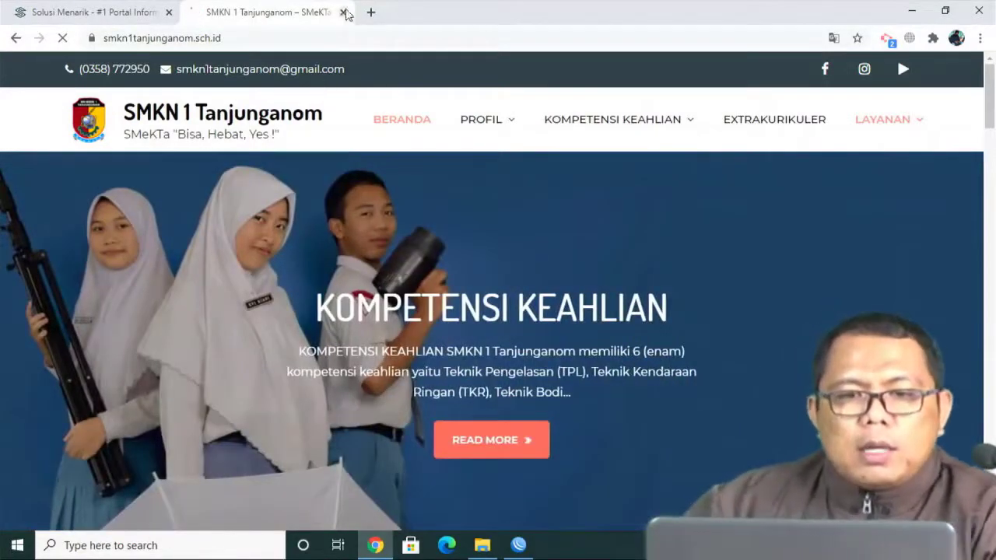
Close the school website tab, then open smekta.net in the remaining tab and log out of the hotspot session.
click(345, 13)
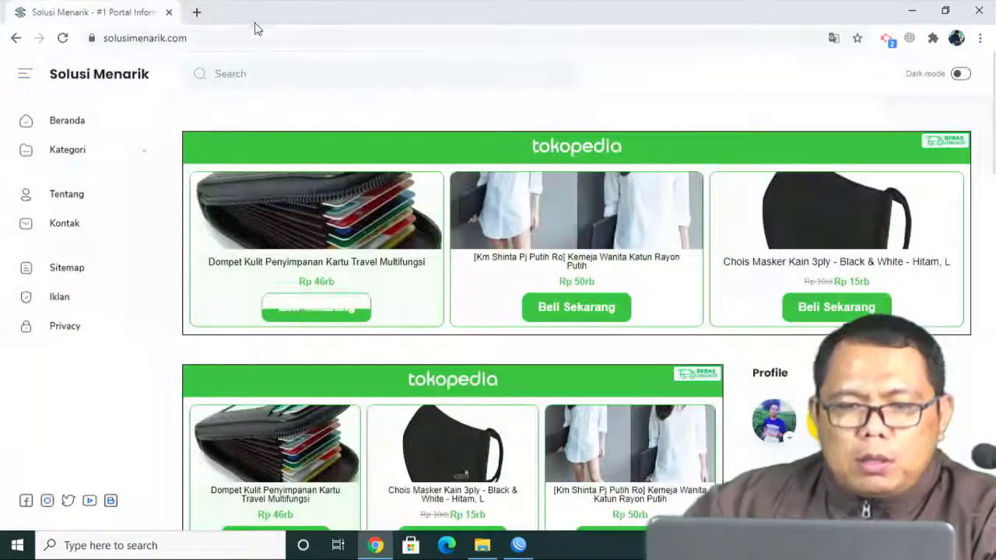
click(165, 39)
text(smekta.)
drag(165, 41, 195, 41)
click(195, 41)
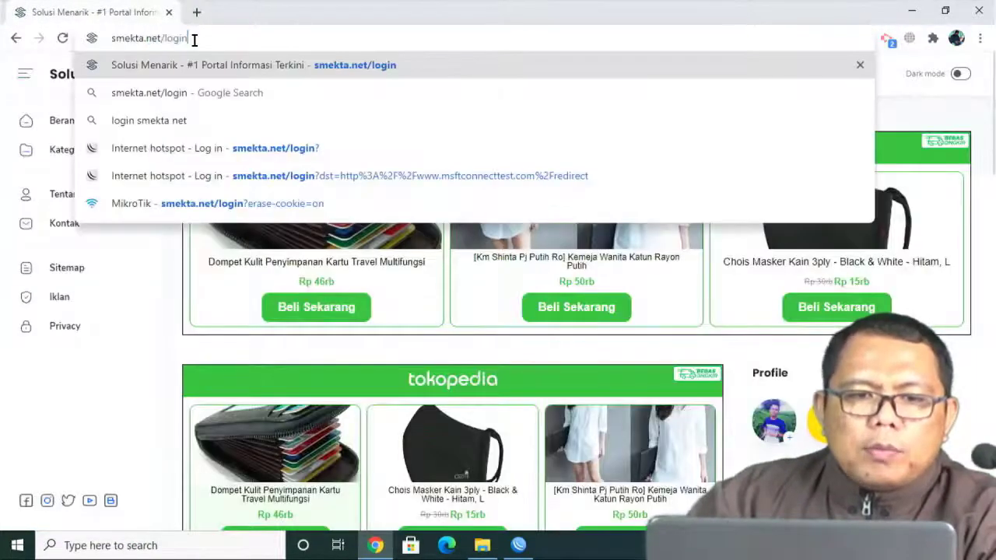
key(BackSpace)
key(BackSpace)
key(BackSpace)
key(BackSpace)
key(BackSpace)
key(BackSpace)
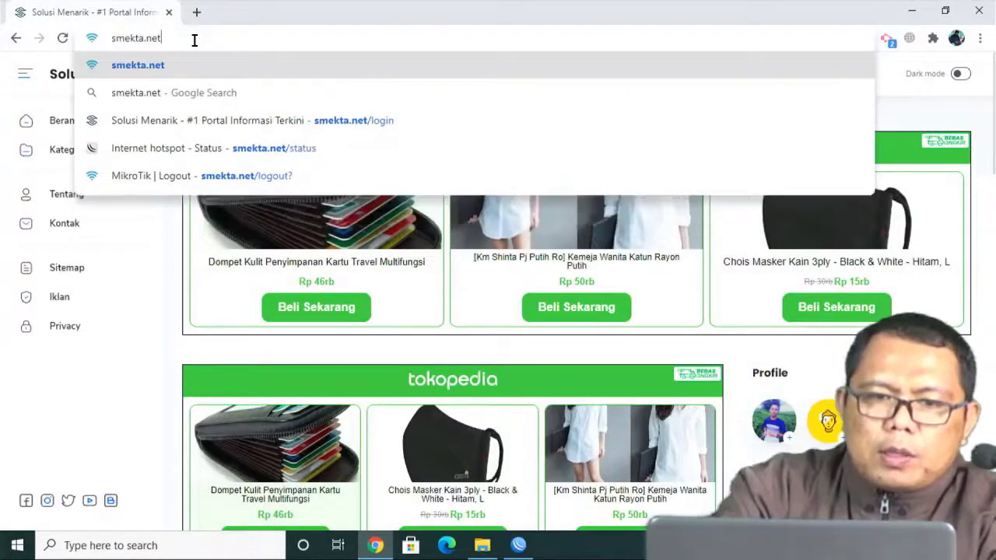
key(Return)
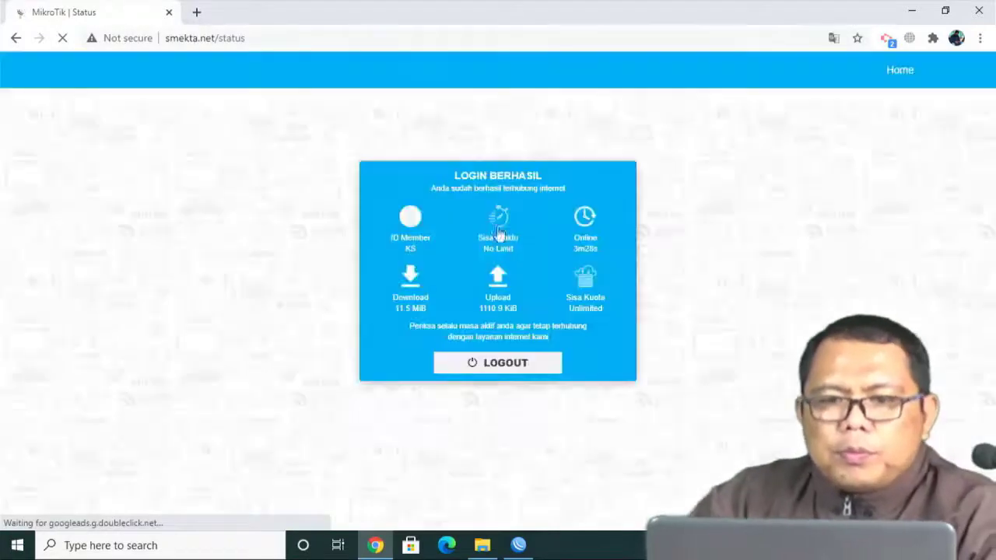
click(513, 372)
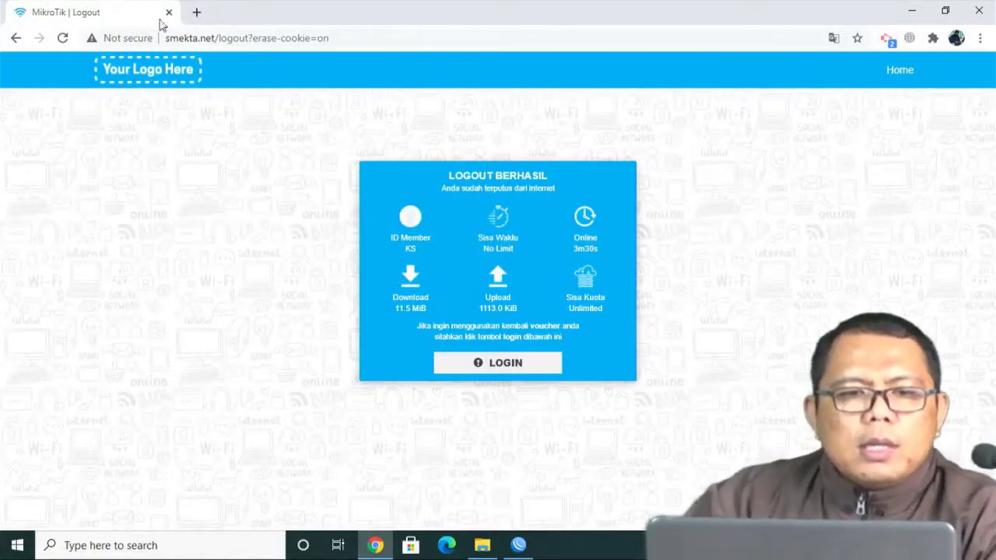
Switch to WinBox and add a hotspot walled garden entry that allows the destination host *smkn1tanjunganom.sch.id.
click(518, 545)
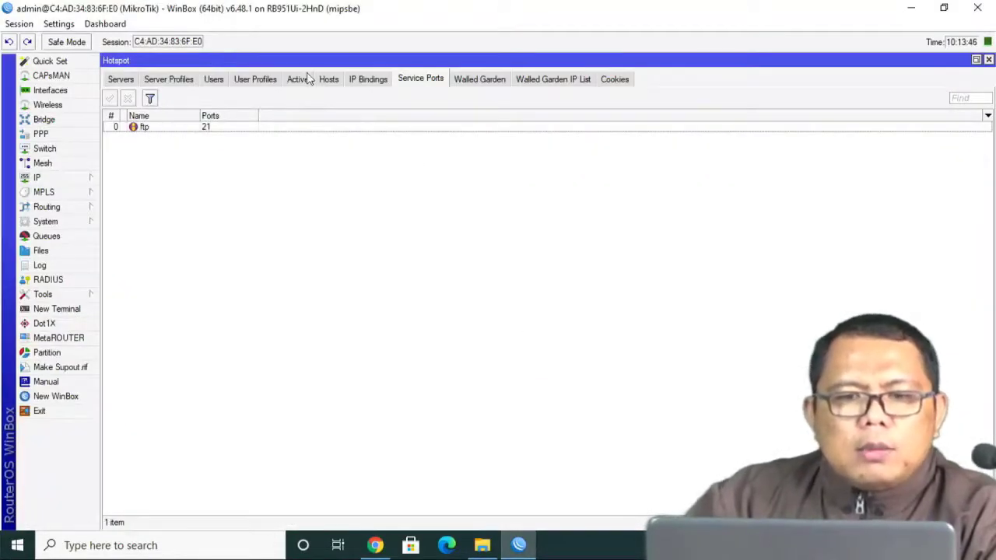
click(469, 84)
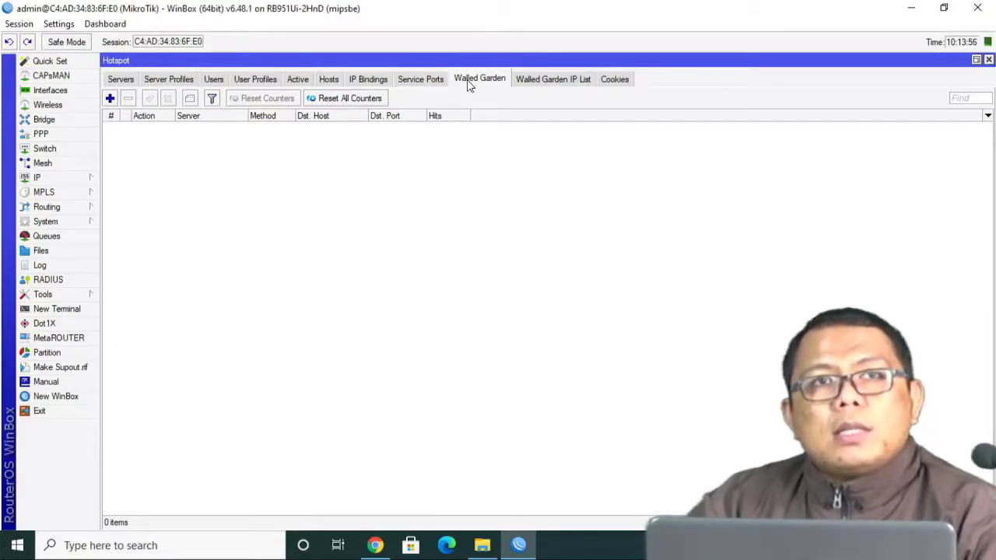
click(110, 99)
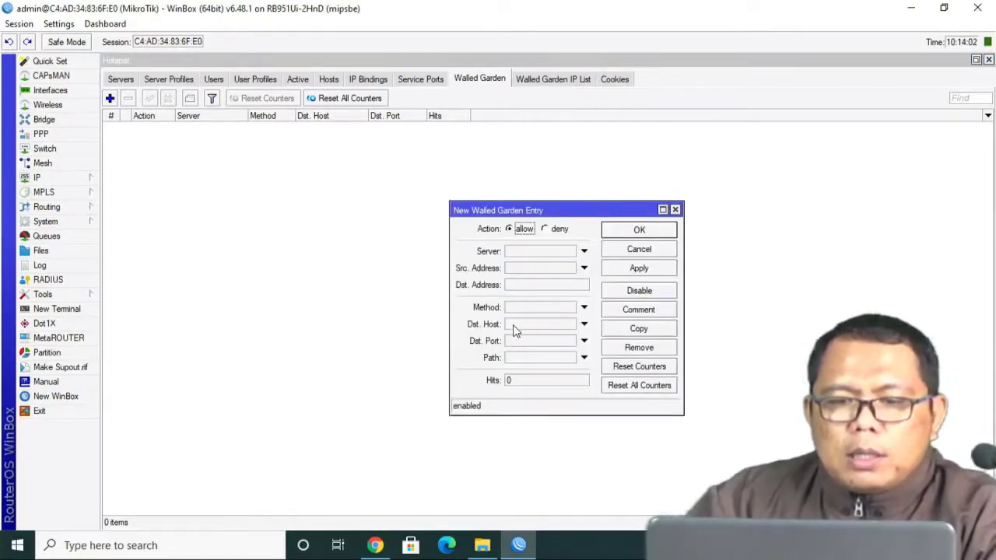
click(583, 325)
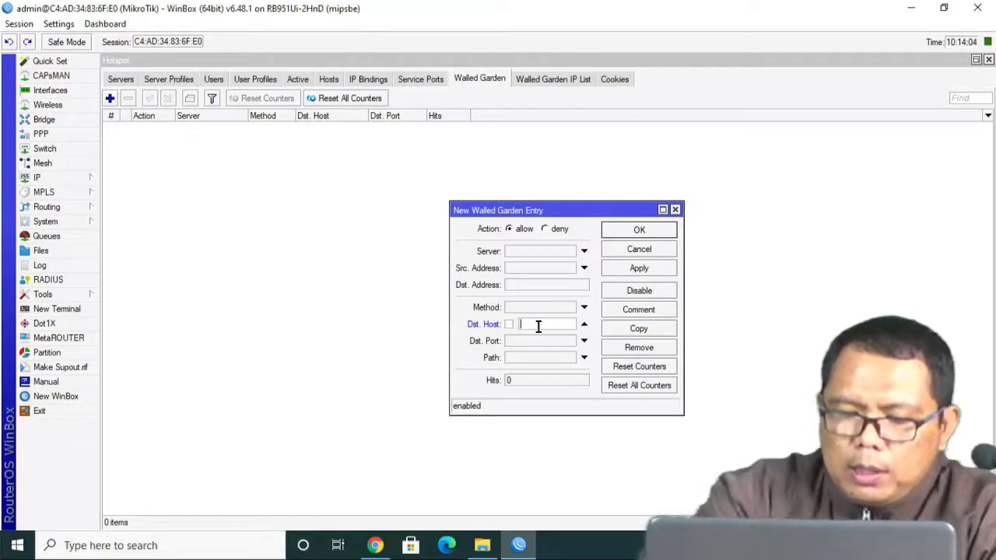
text(*)
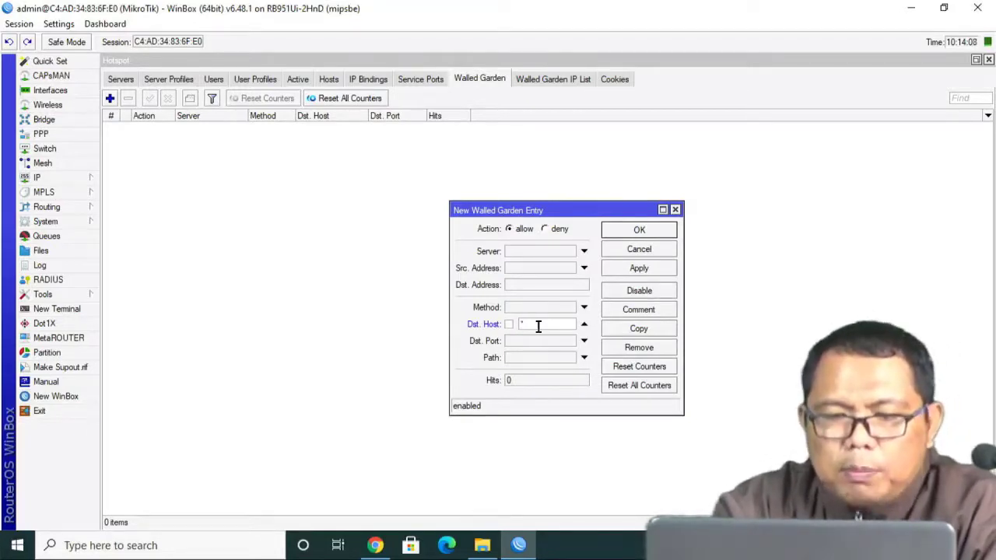
text(smk)
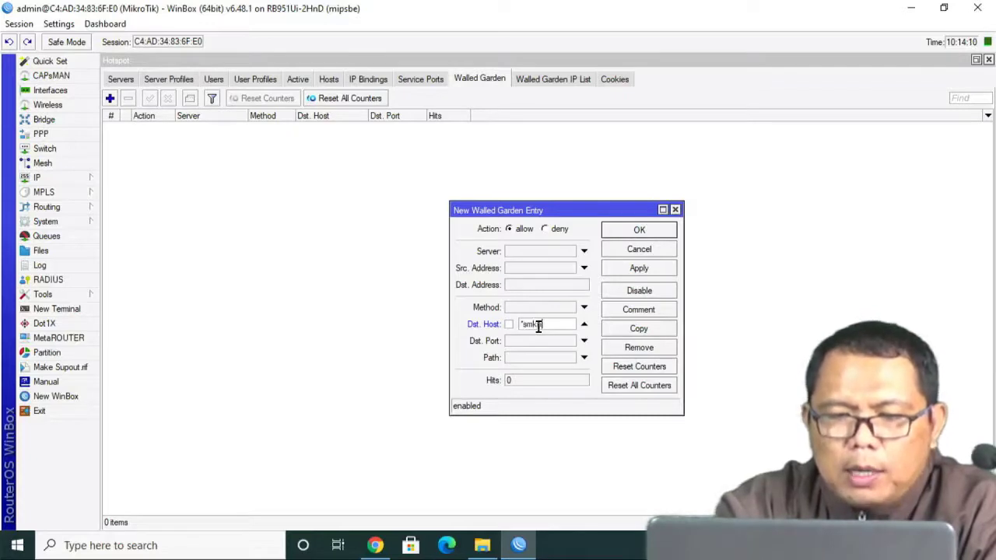
text(n1tanju)
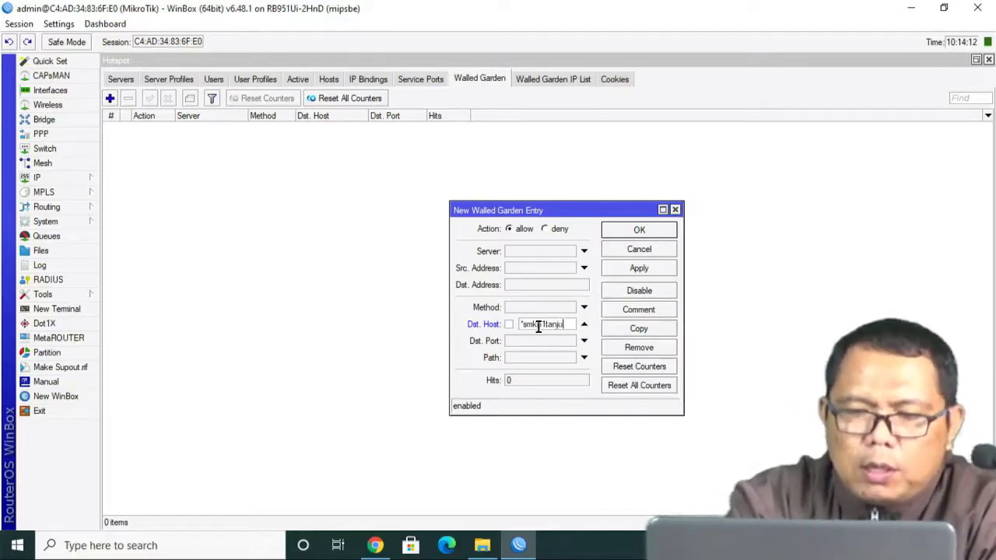
text(nganom)
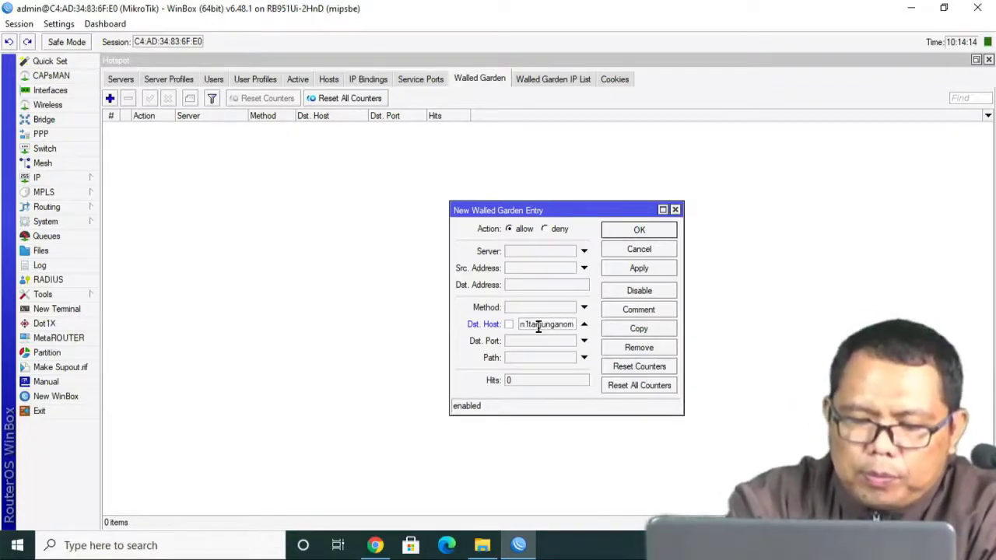
text(.sch.id)
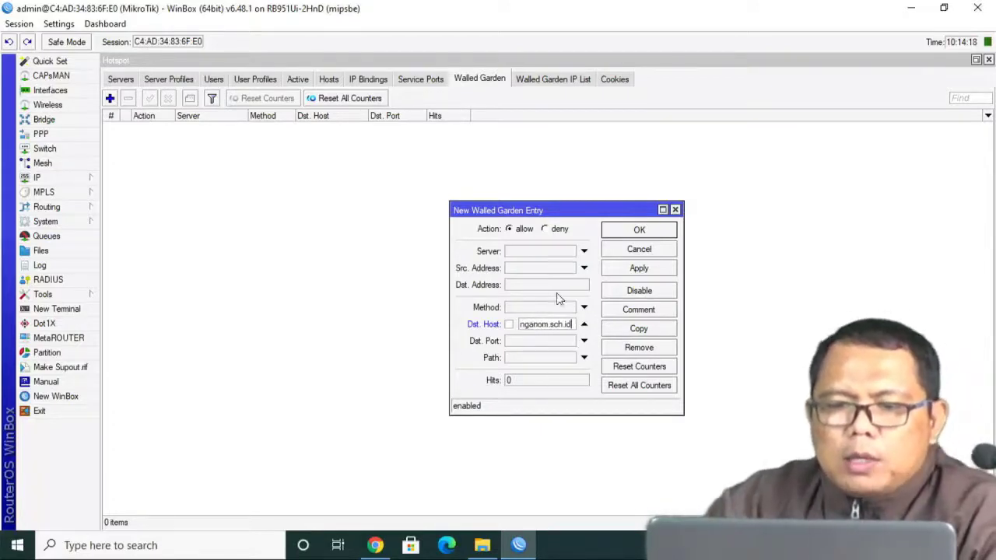
click(633, 271)
click(634, 231)
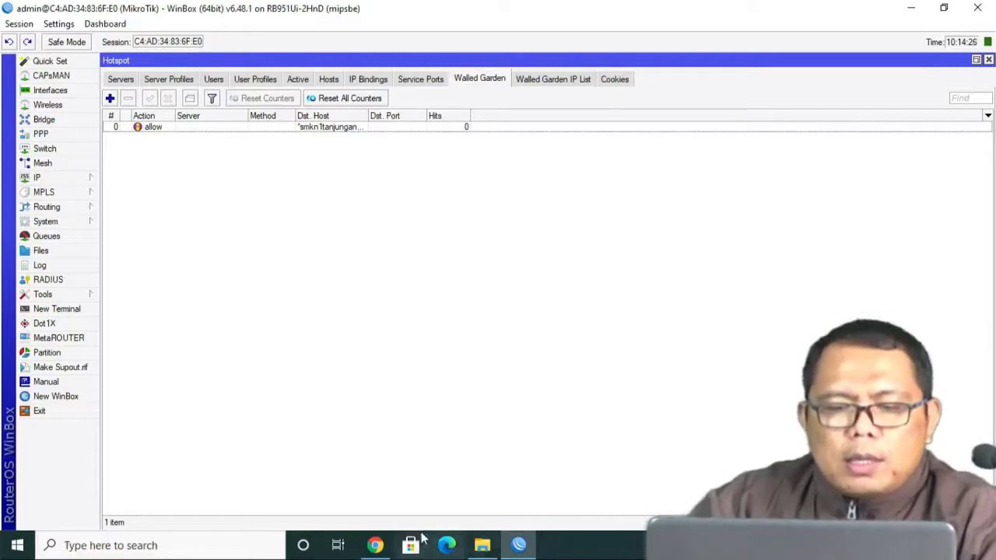
Switch to Chrome and load youtube.com in a new tab to test access without logging in.
click(375, 544)
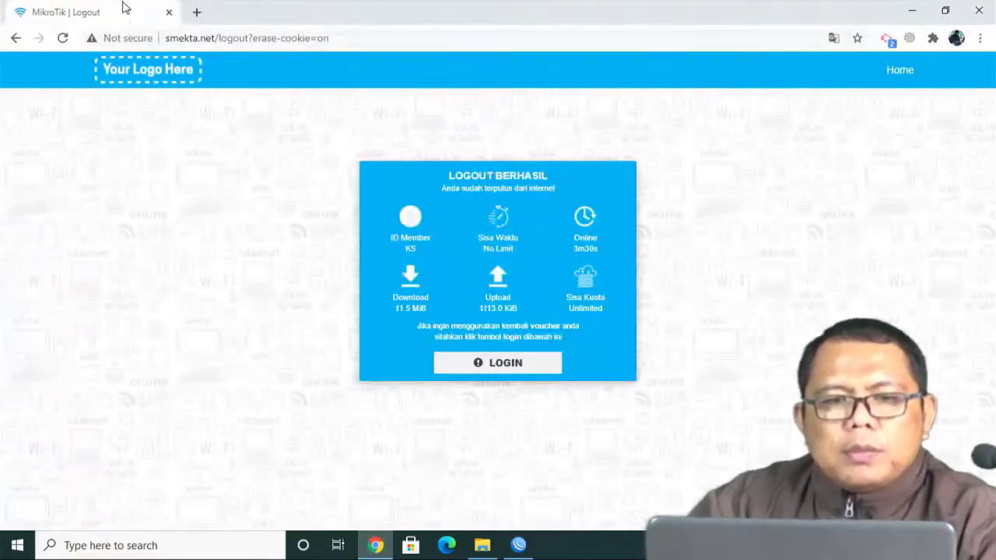
click(196, 12)
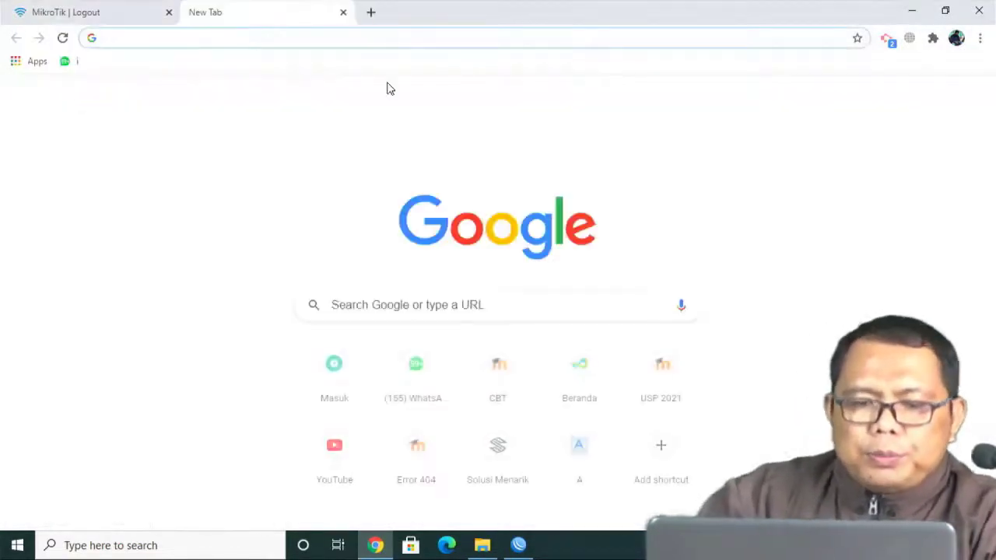
text(yo)
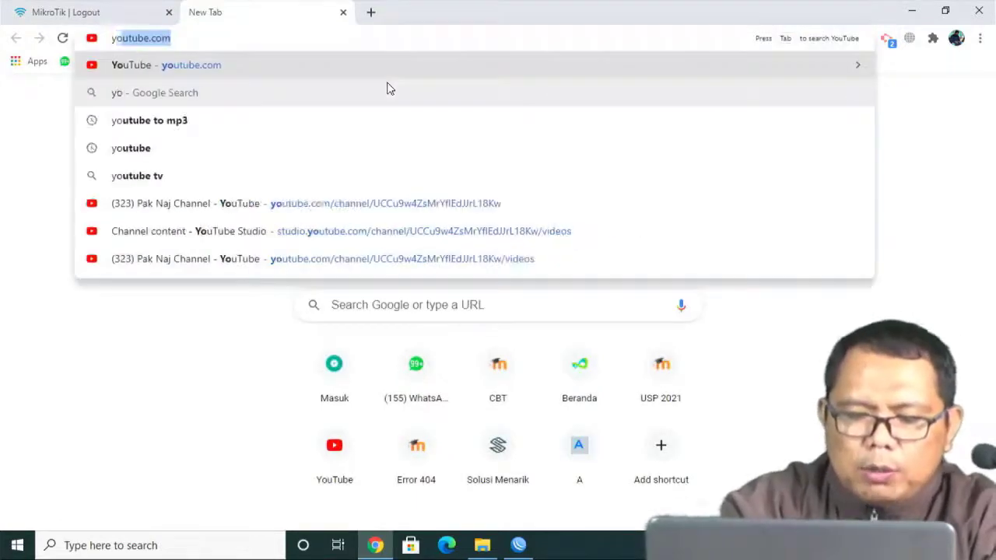
text(utube)
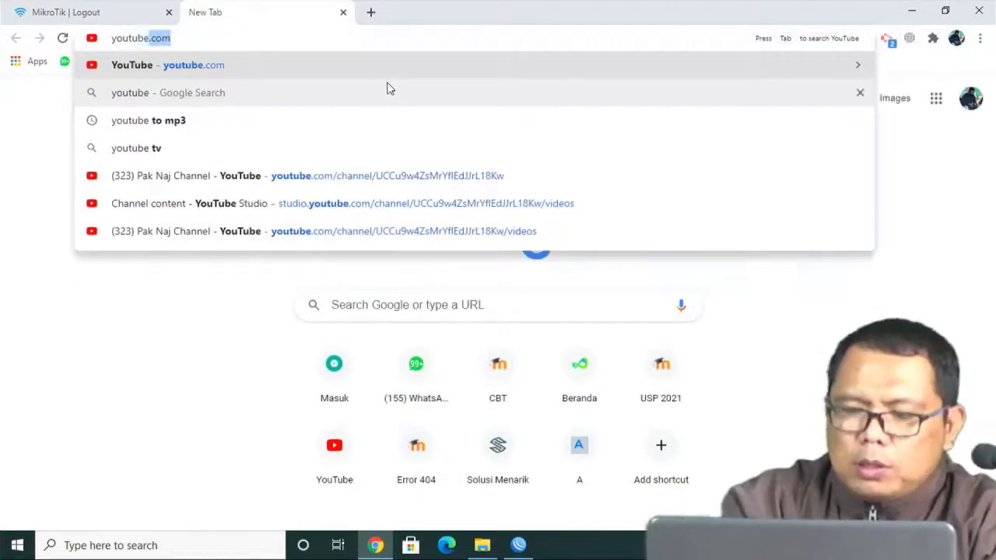
key(Return)
Load detik.com in another new tab to test access to a site outside the walled garden.
click(371, 11)
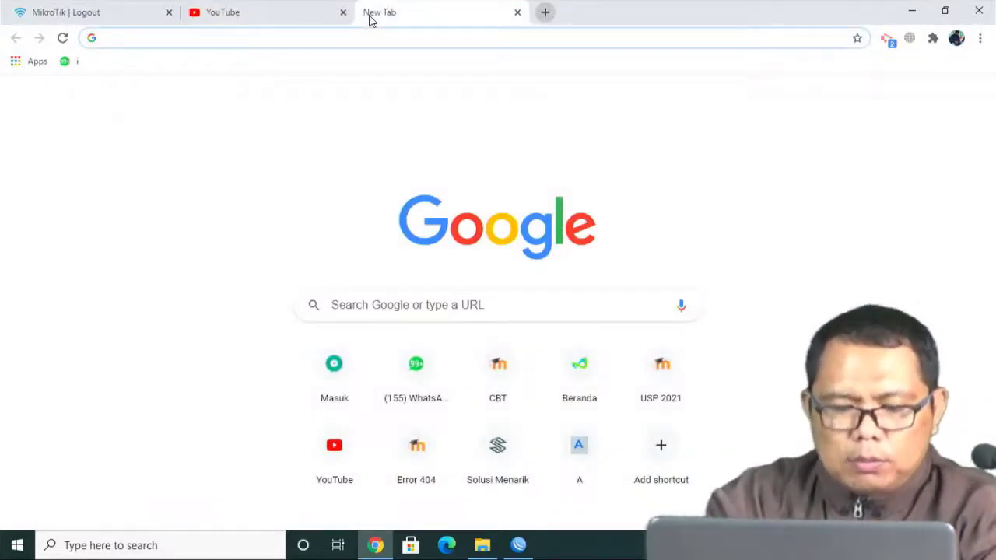
text(de)
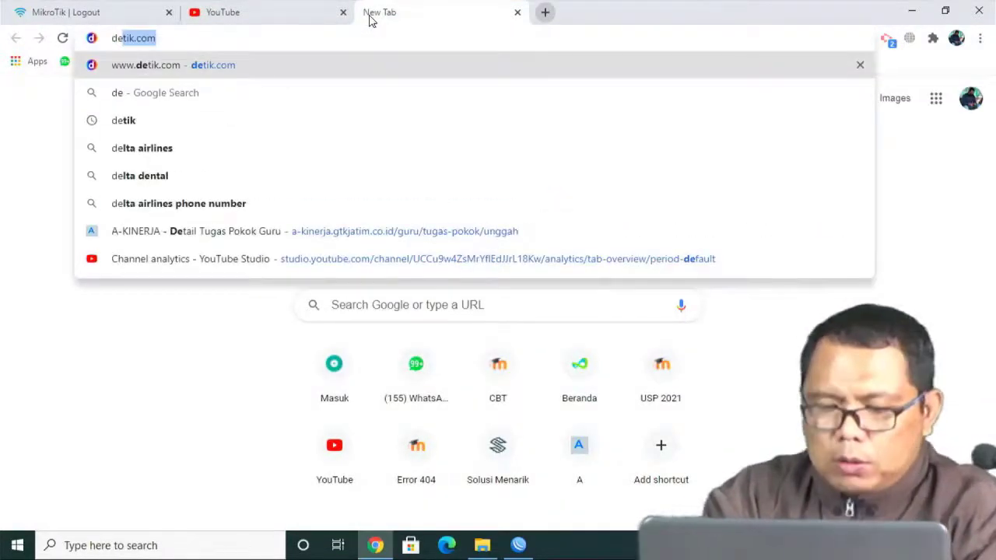
key(Return)
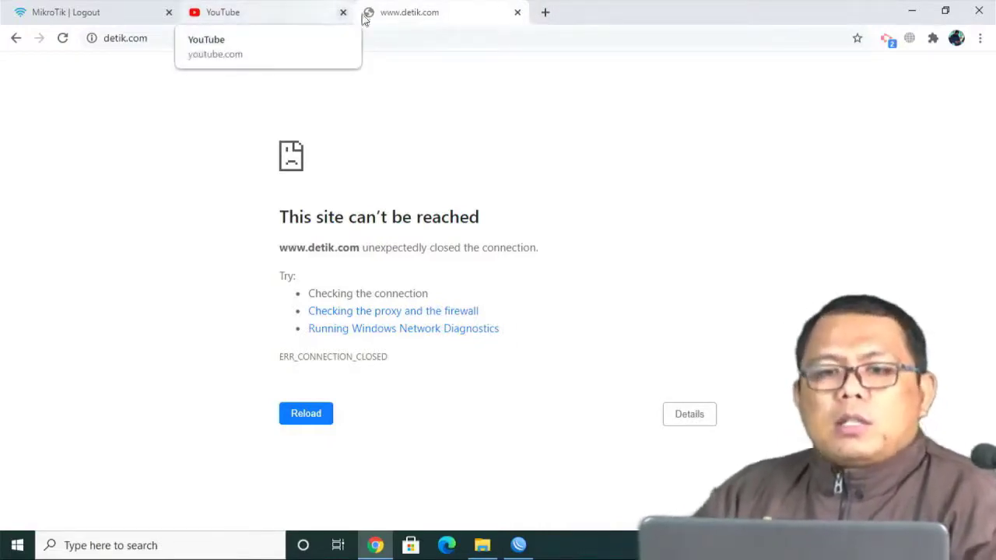
Load the school website smkn1tanjunganom.sch.id in a new tab to test the walled garden entry.
click(546, 16)
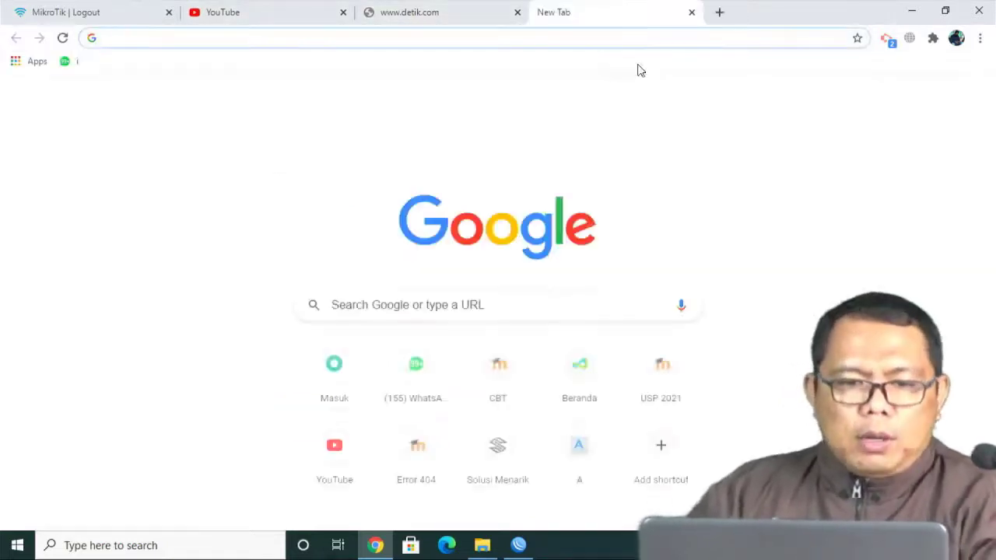
text(smk)
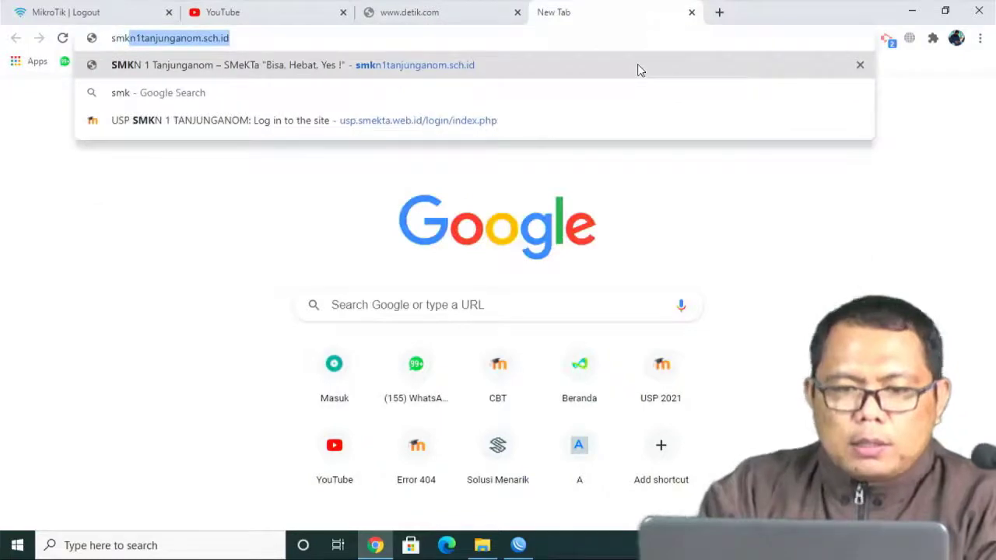
click(637, 65)
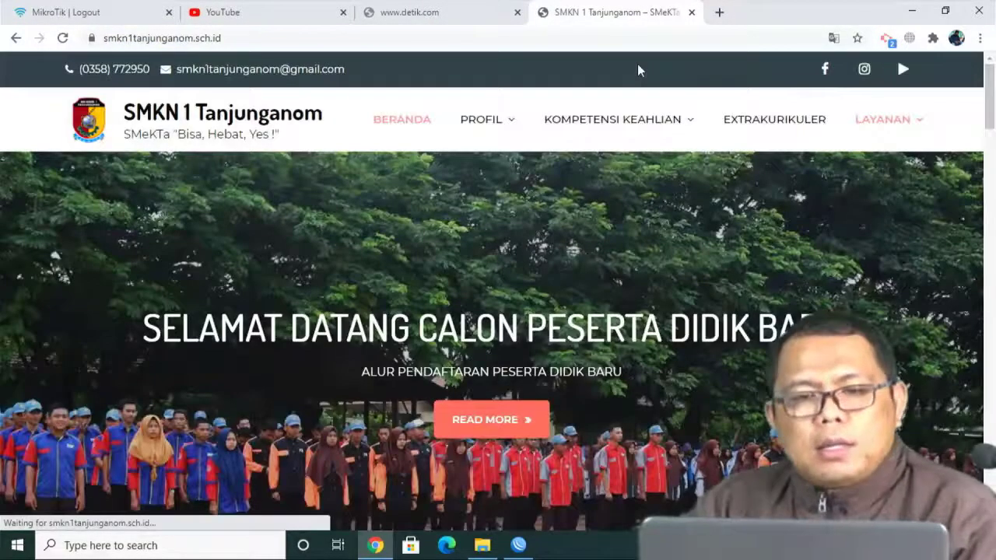
Check the detik.com and YouTube tabs to compare their access with the school website.
mouse_move(703, 98)
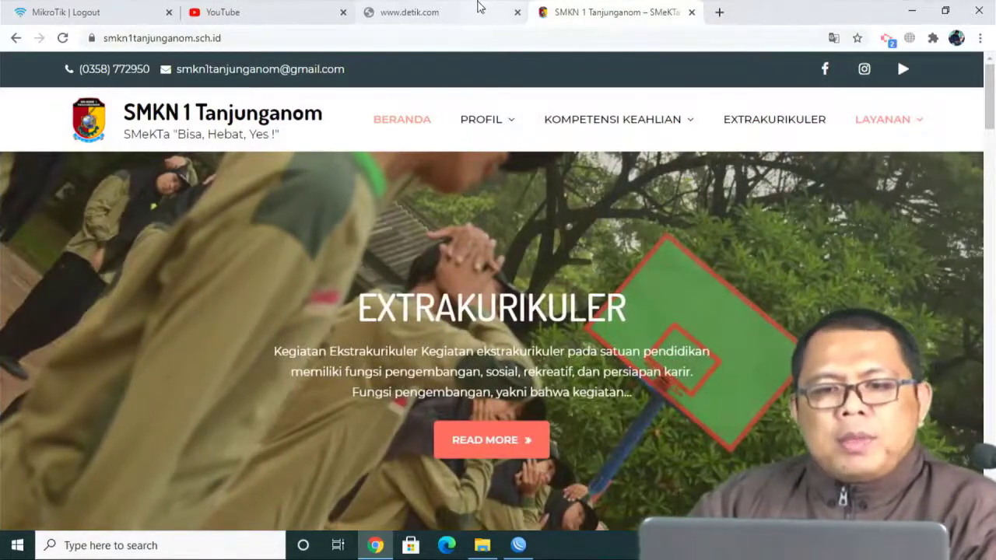
click(477, 7)
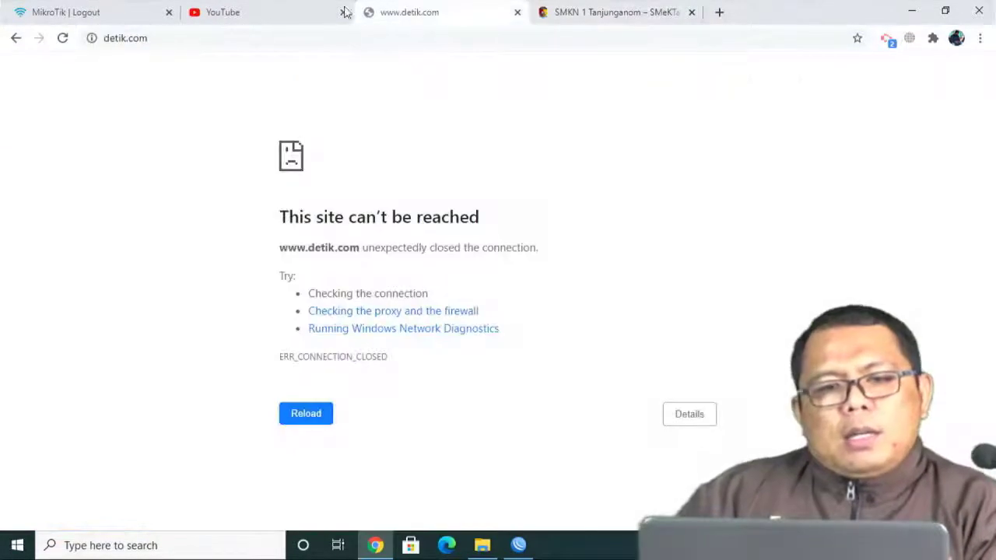
click(269, 9)
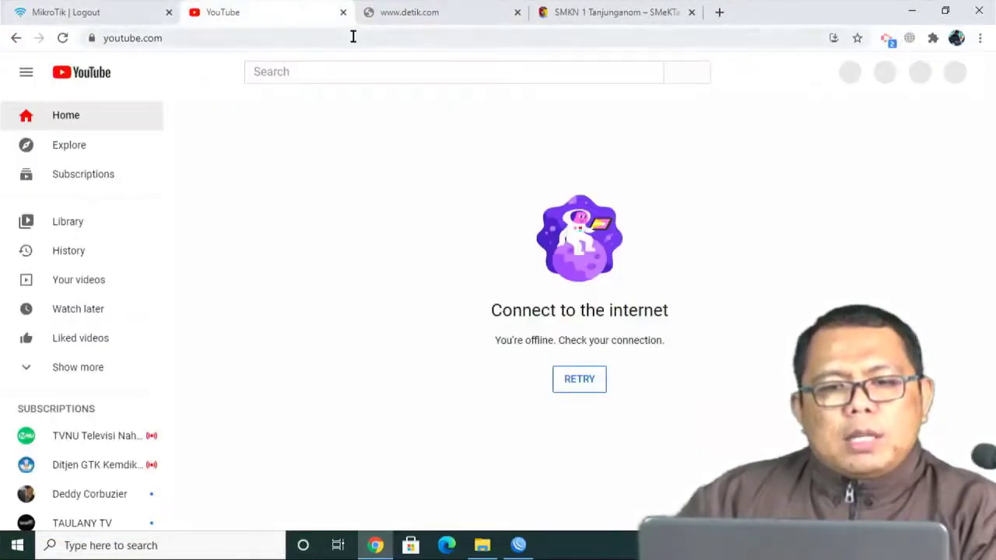
click(398, 17)
Return to the hotspot login page from the logout tab and log in as KS with the account password.
click(133, 11)
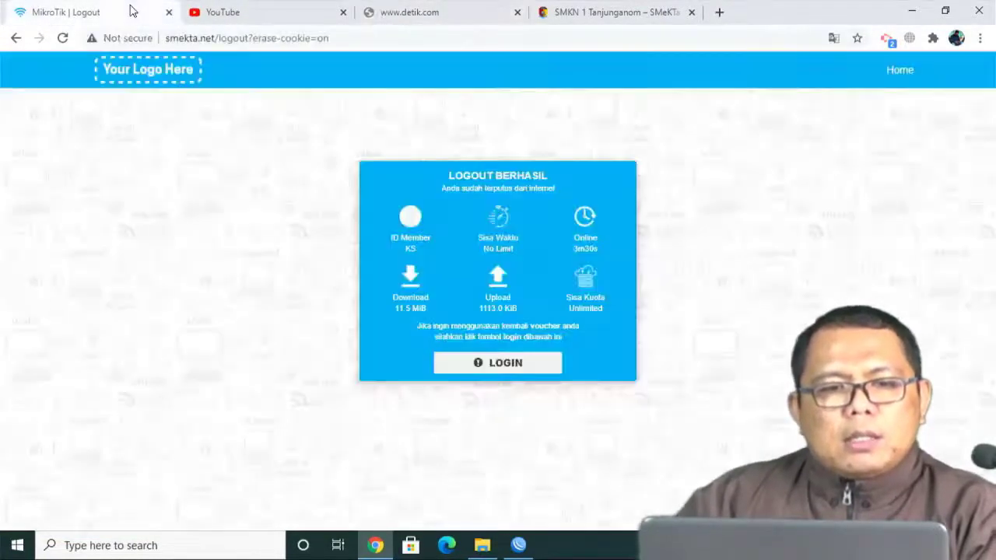
click(504, 366)
click(439, 222)
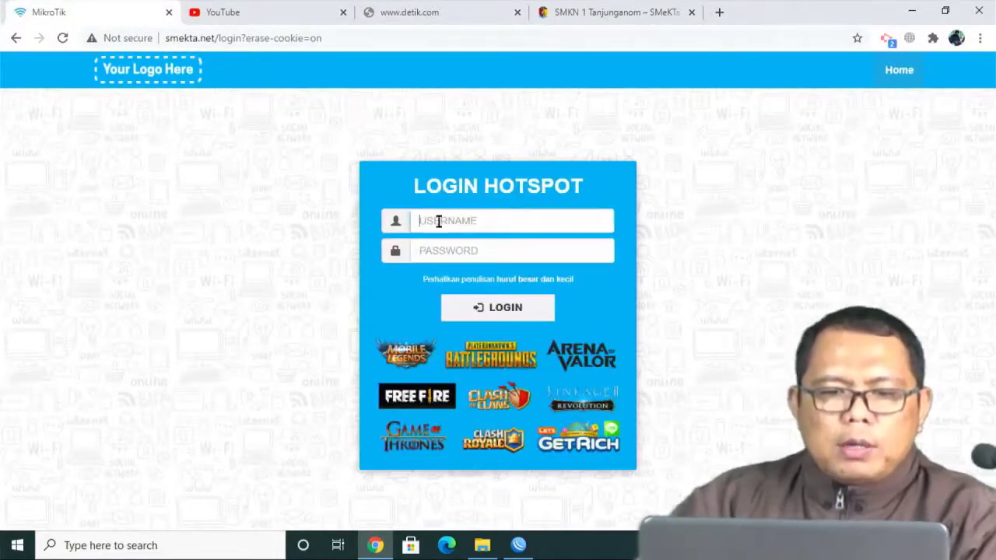
text(KS)
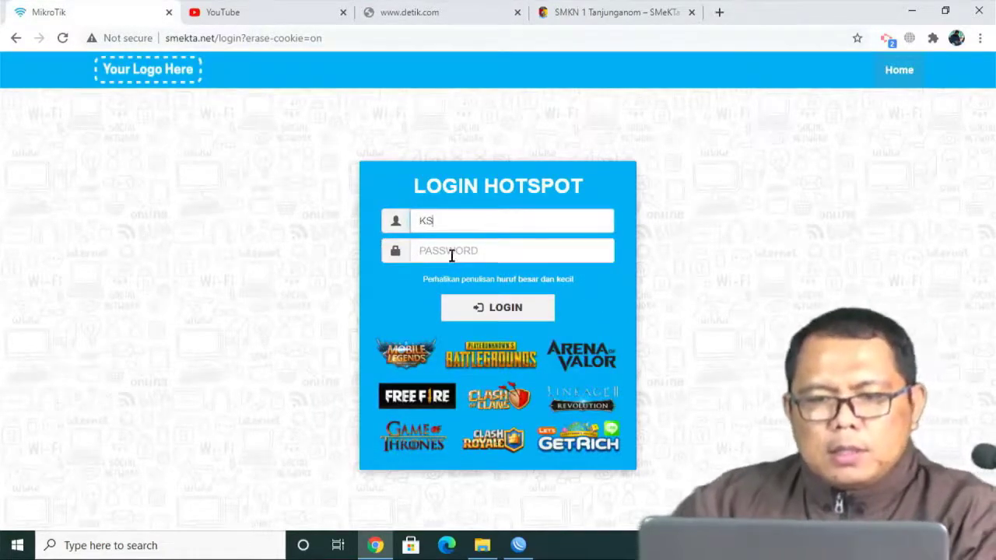
click(452, 254)
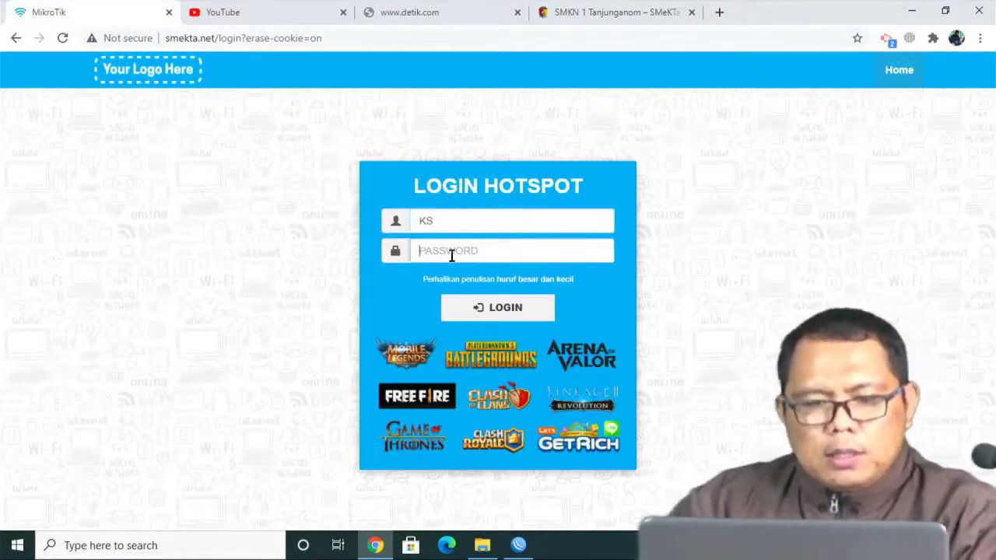
click(486, 316)
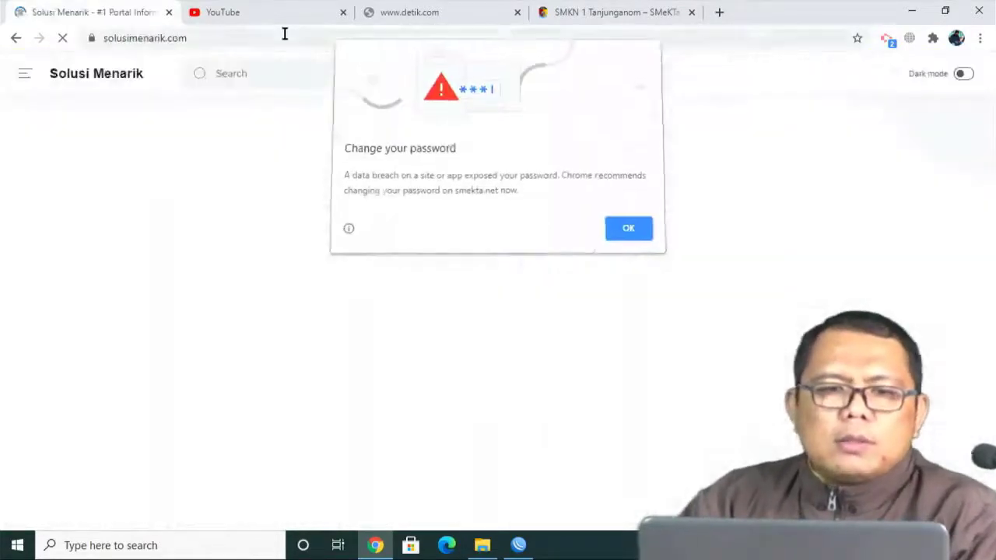
Reload the YouTube and detik.com pages to test internet access after the hotspot login.
click(280, 14)
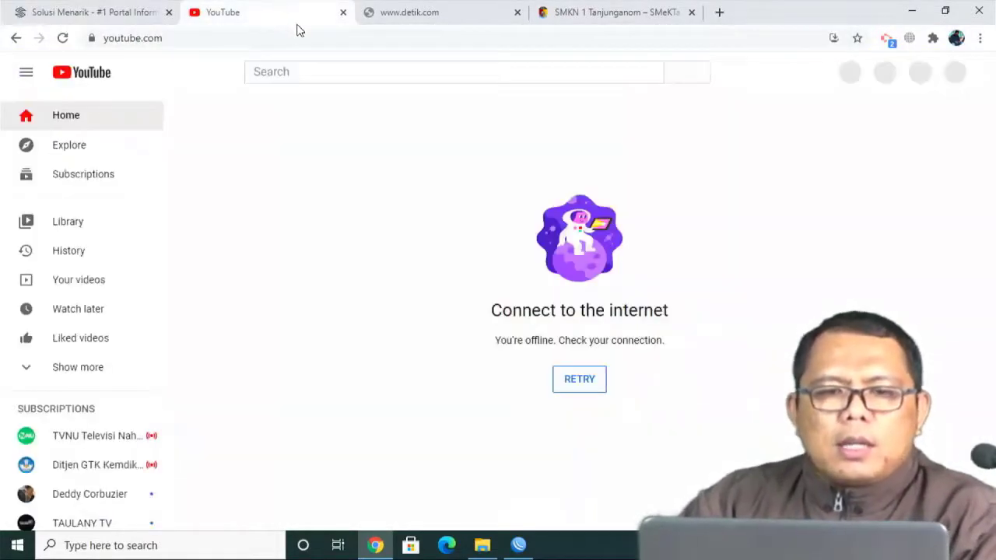
click(242, 38)
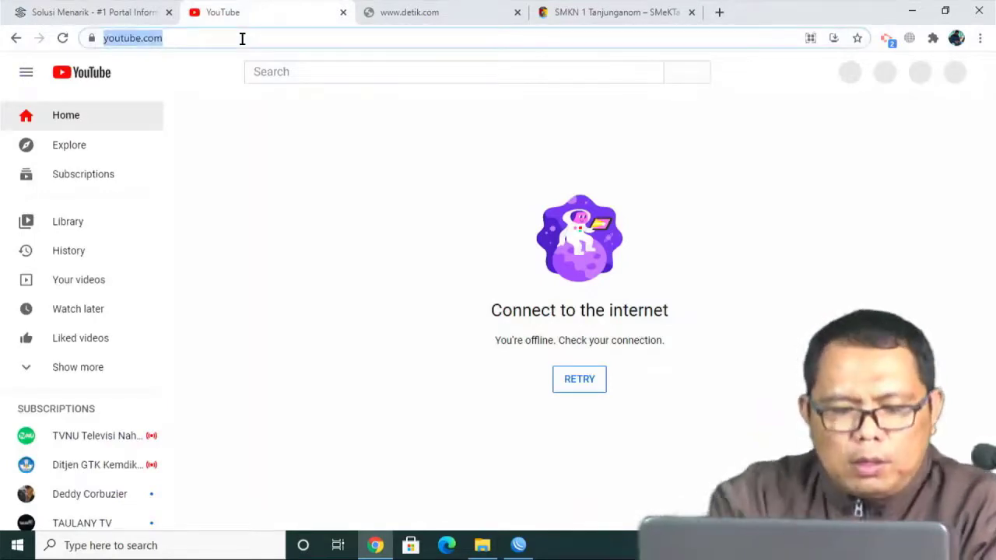
key(Return)
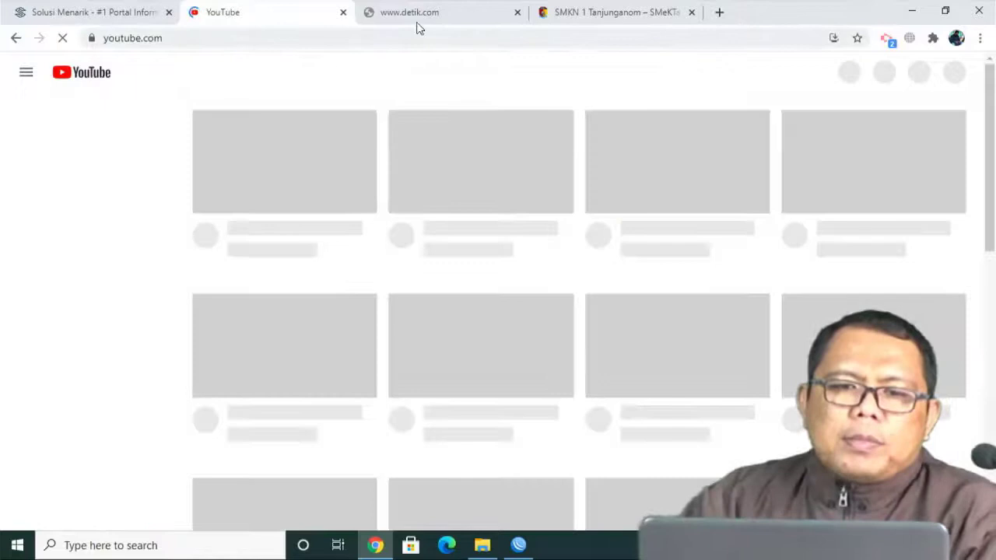
click(418, 15)
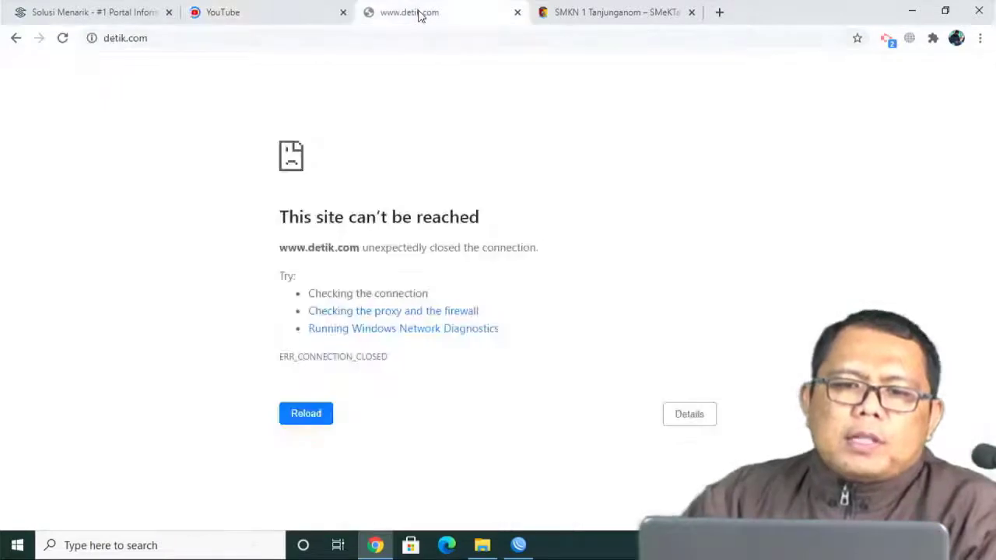
key(F5)
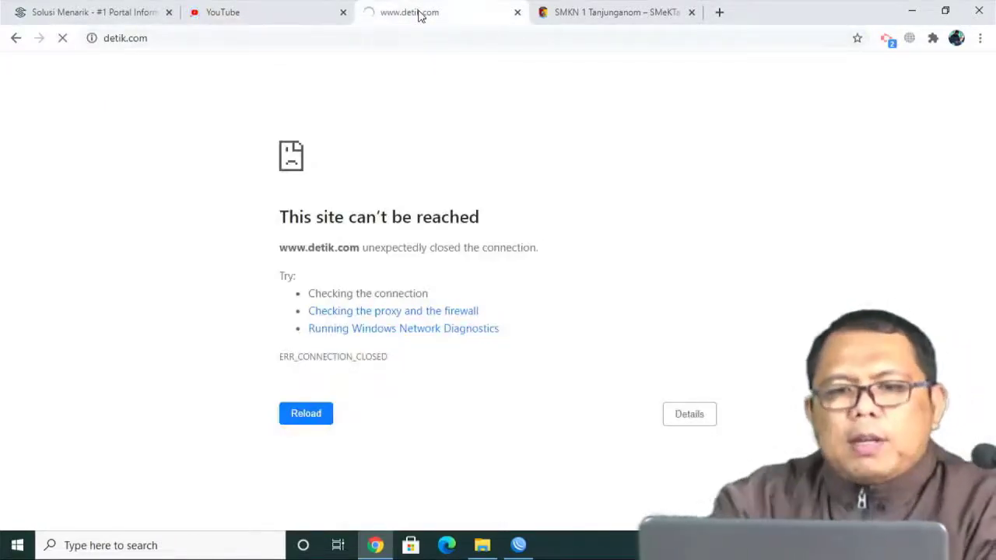
Check the reloaded YouTube and detik.com pages and the SMKN 1 Tanjunganom school website to compare their access.
click(275, 7)
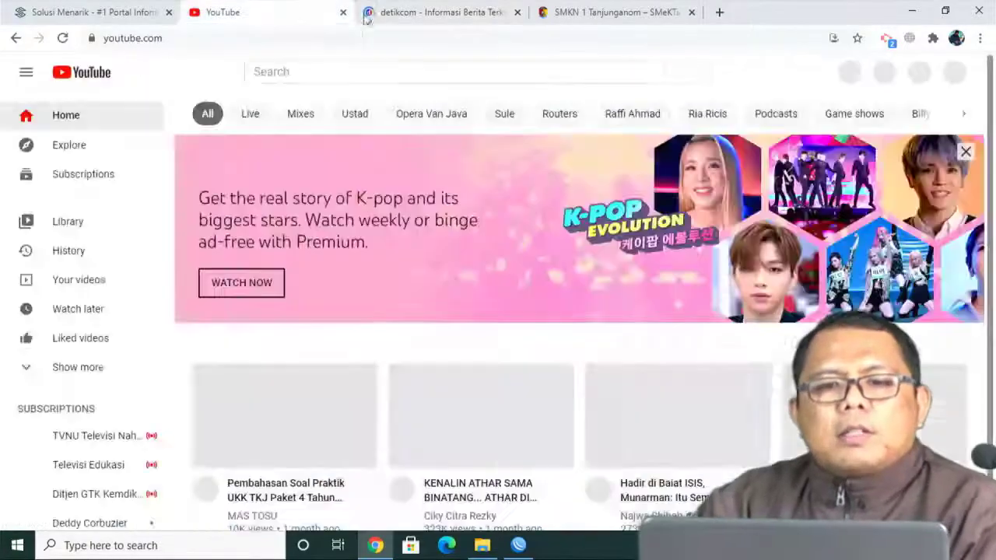
click(366, 17)
click(281, 8)
click(364, 14)
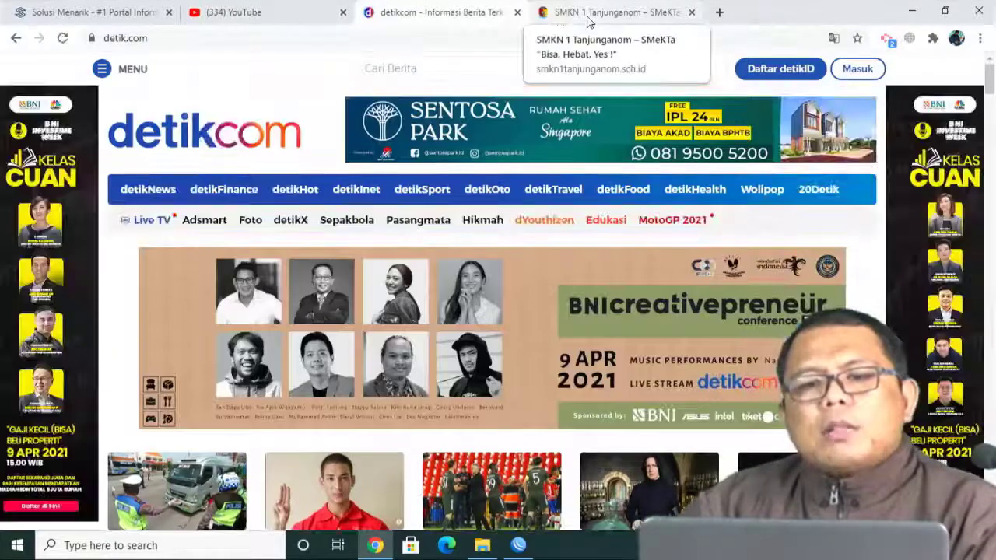
click(589, 20)
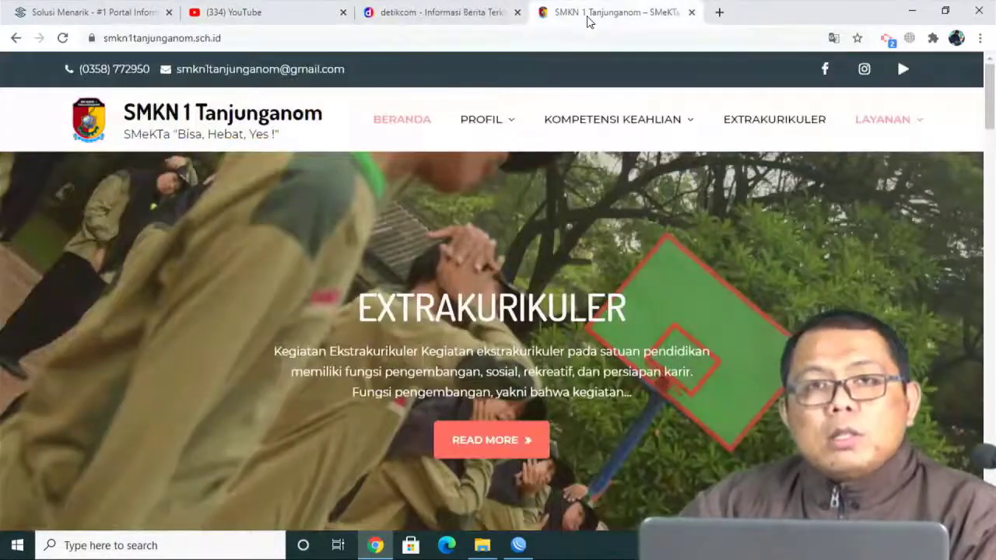